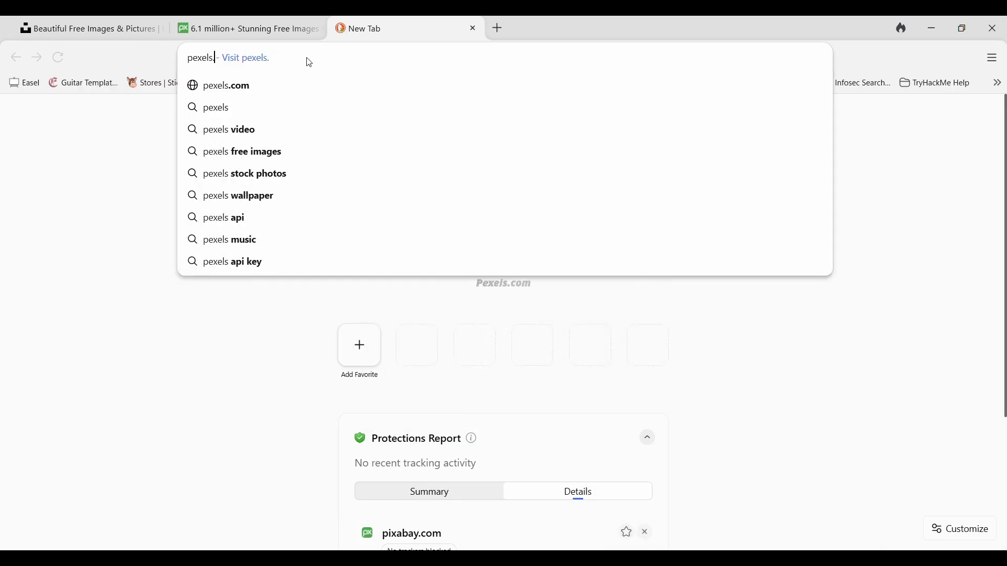
Open pexels.com, search its photos for ball, and browse the results.
key(Return)
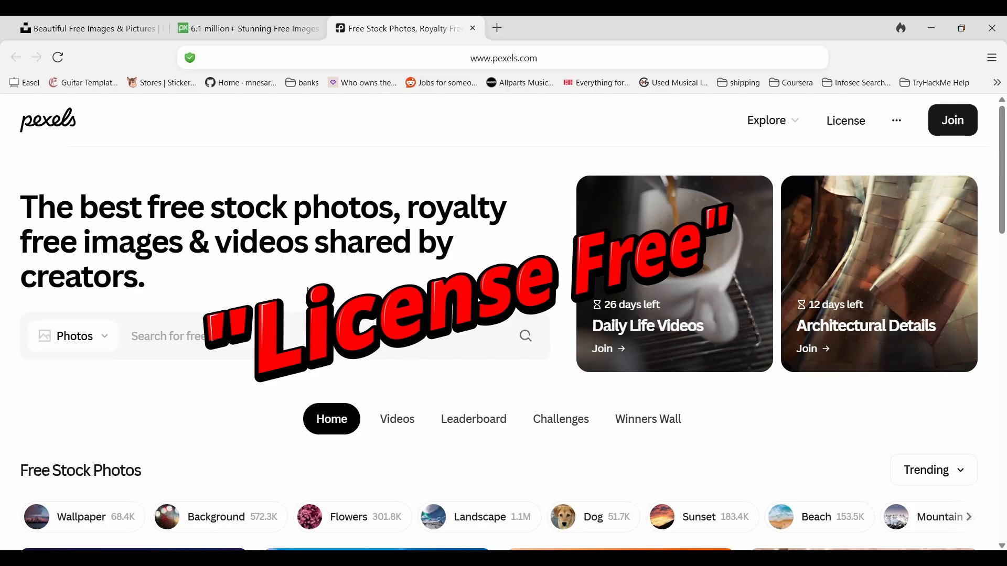
text(ball)
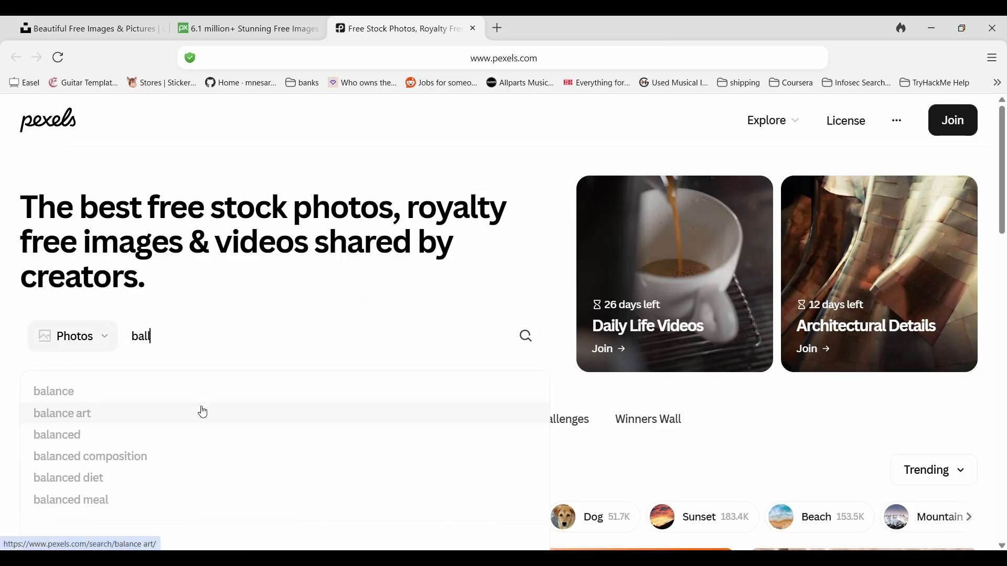
key(BackSpace)
text(l)
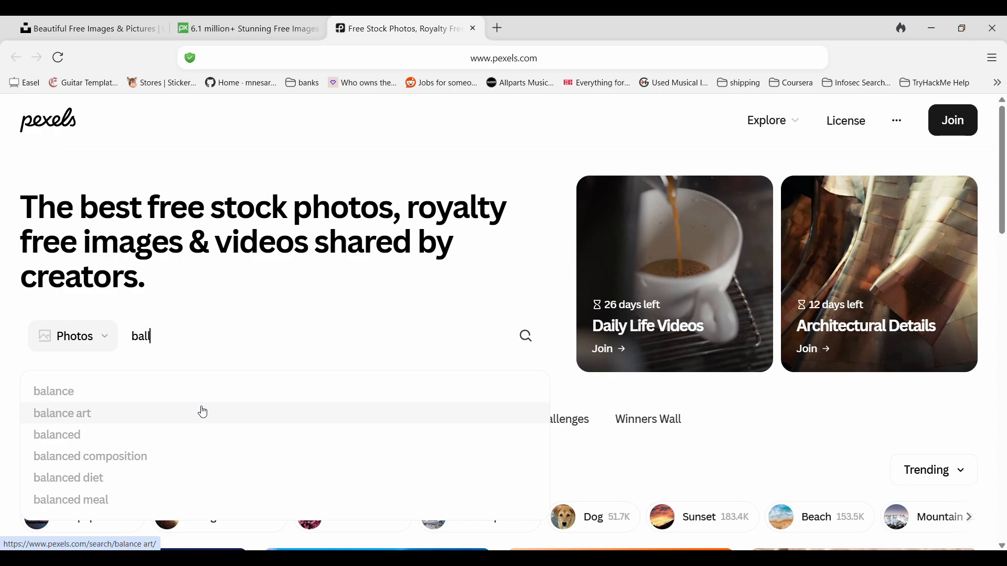
key(Return)
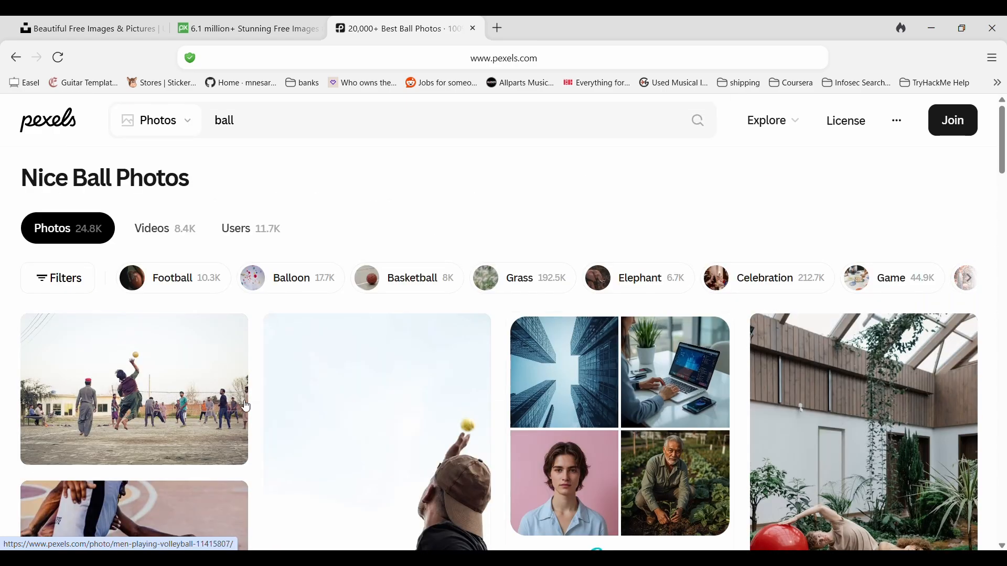
scroll(370, 242, down, 3)
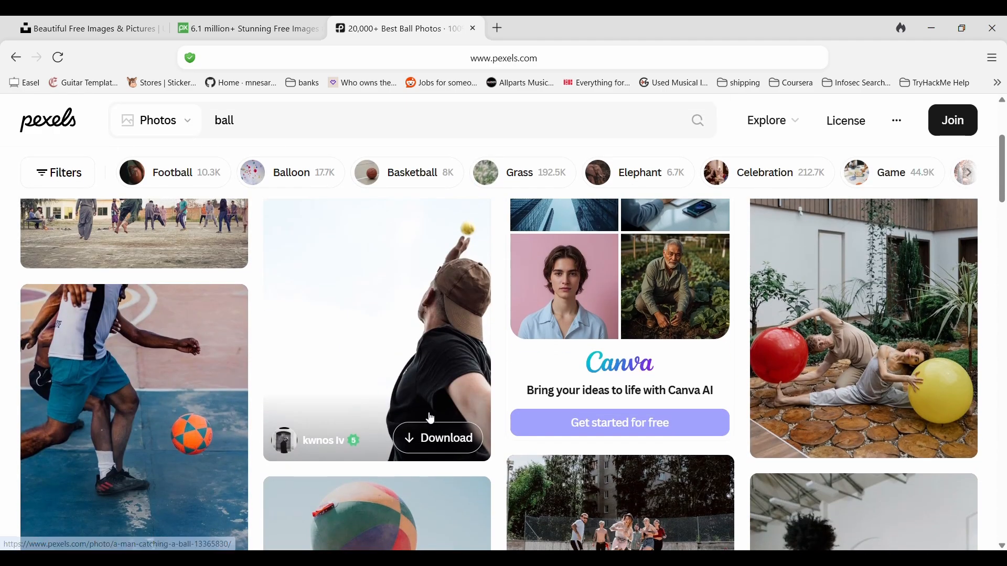
scroll(435, 417, down, 2)
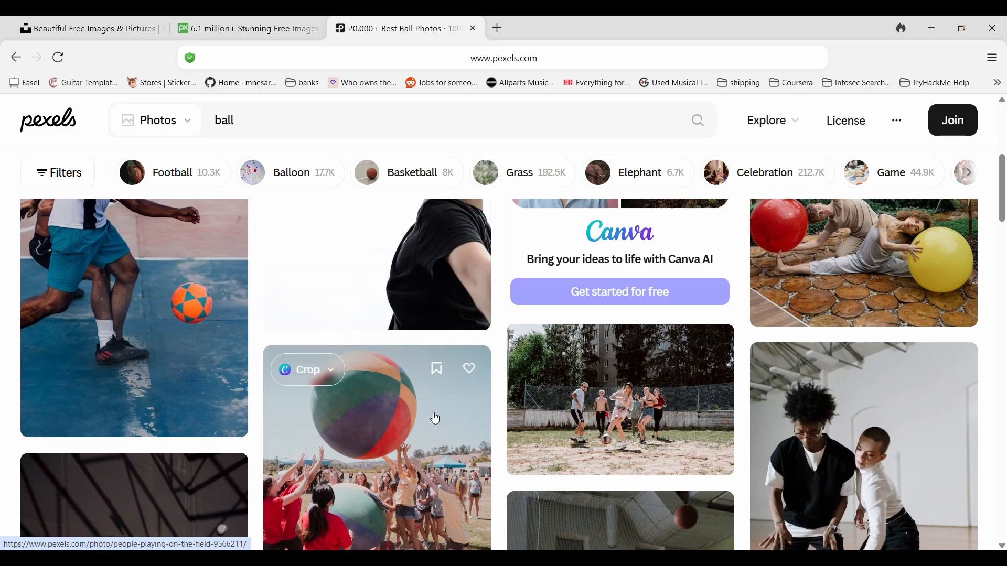
scroll(435, 417, up, 6)
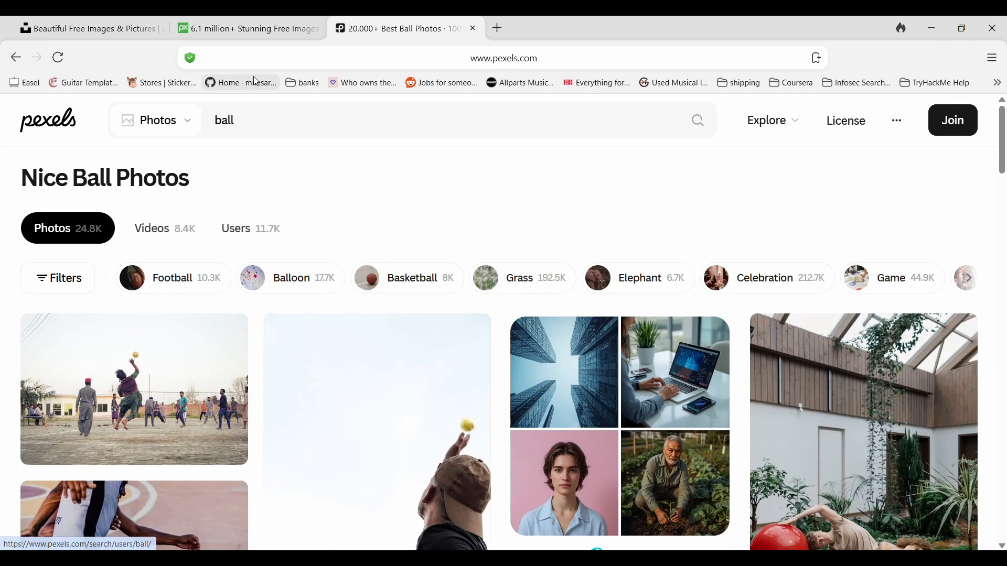
Switch to the Pixabay tab and search its Photos category for ball.
click(252, 32)
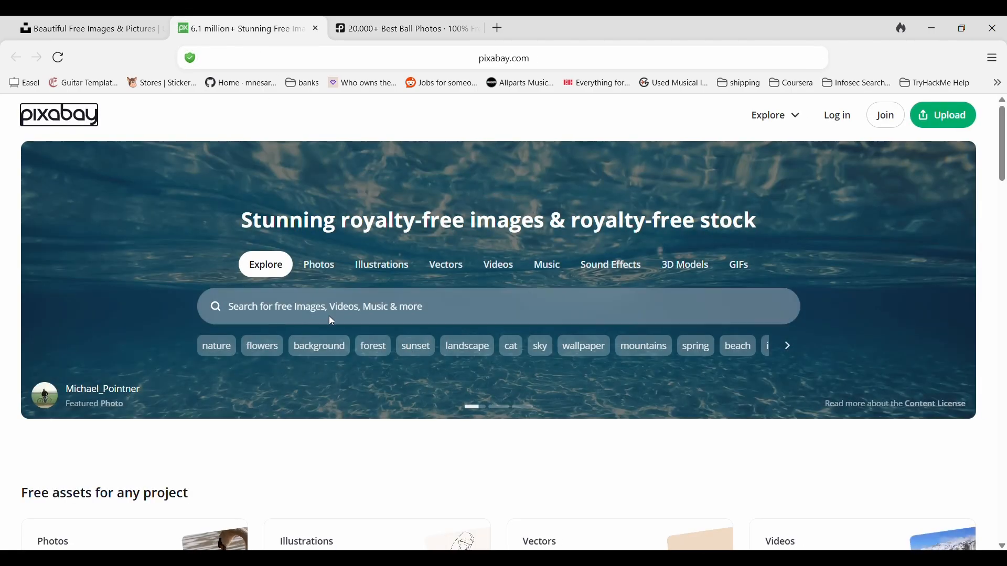
click(318, 265)
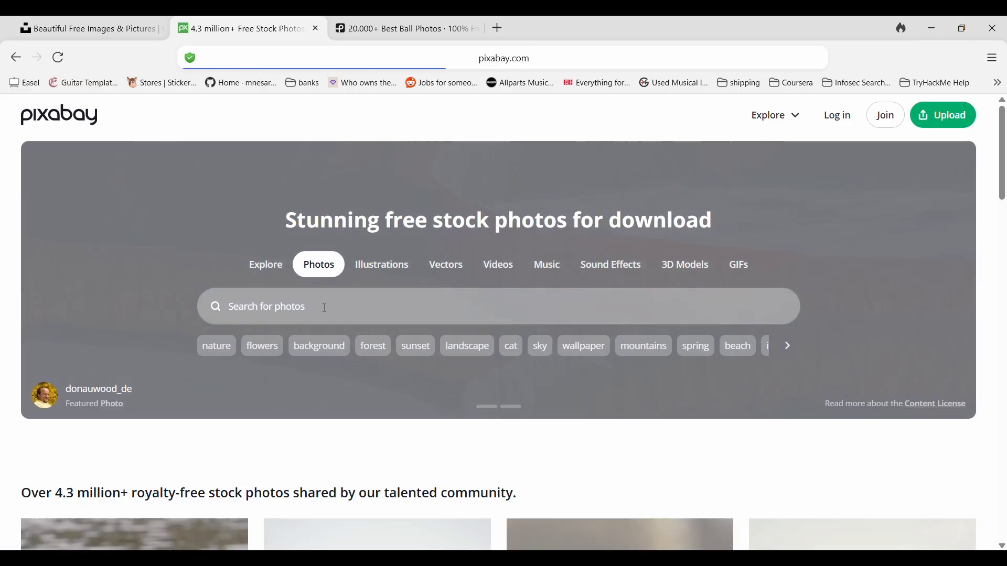
text(ball)
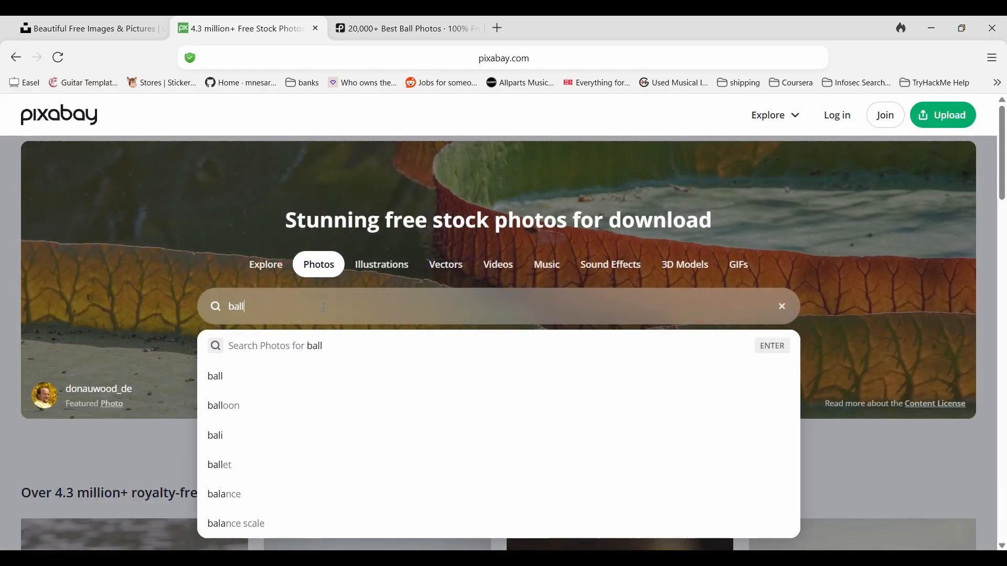
key(Return)
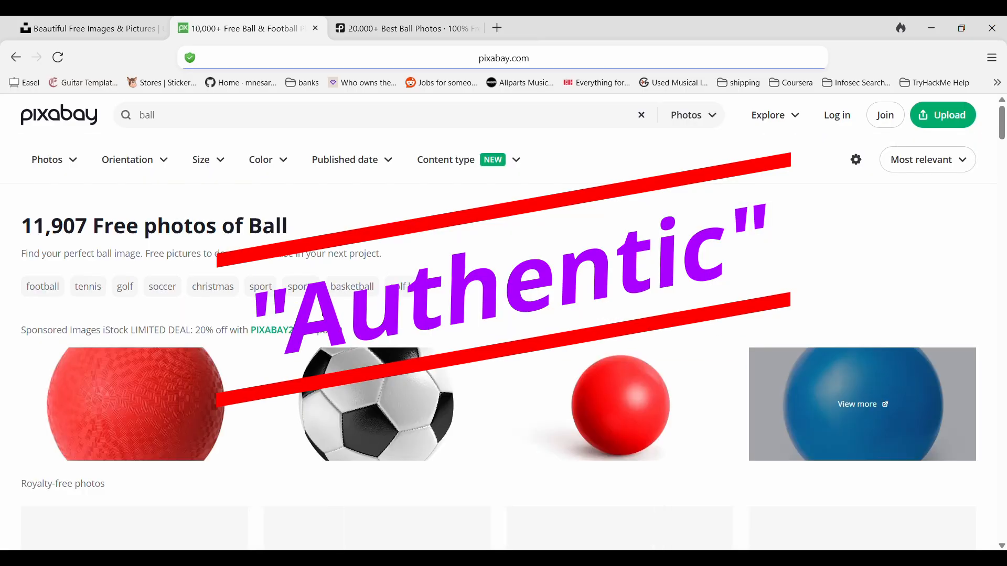
Switch to the Unsplash tab and search its photos for ball.
click(127, 19)
click(233, 109)
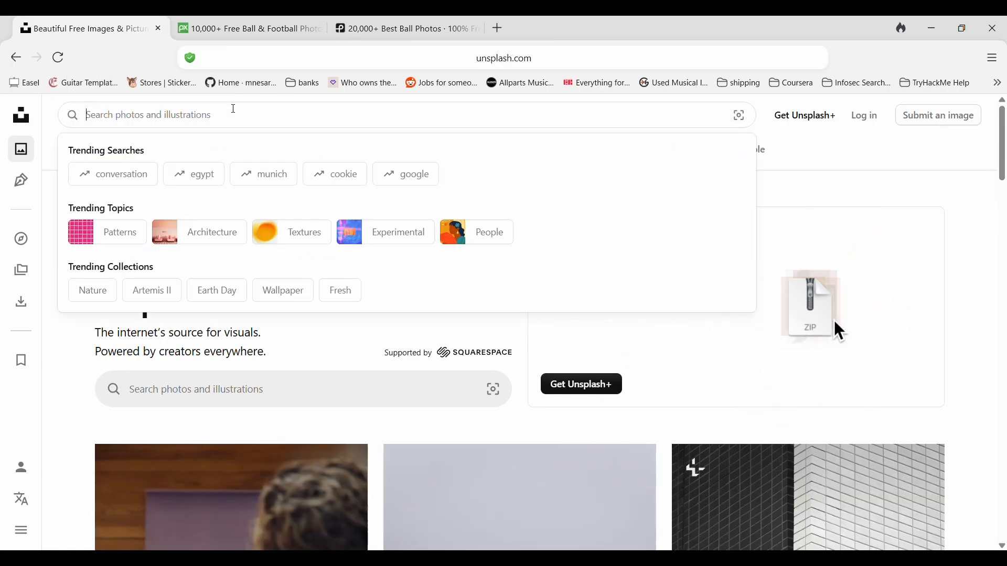
text(ball)
key(Return)
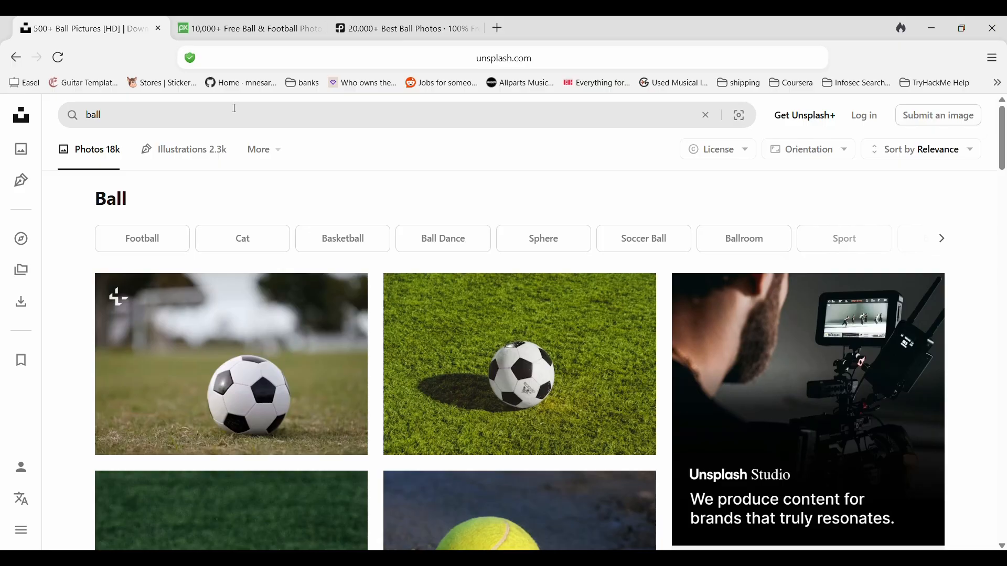
Return to the Pixabay results and set the Content type filter to Authentic only.
click(273, 29)
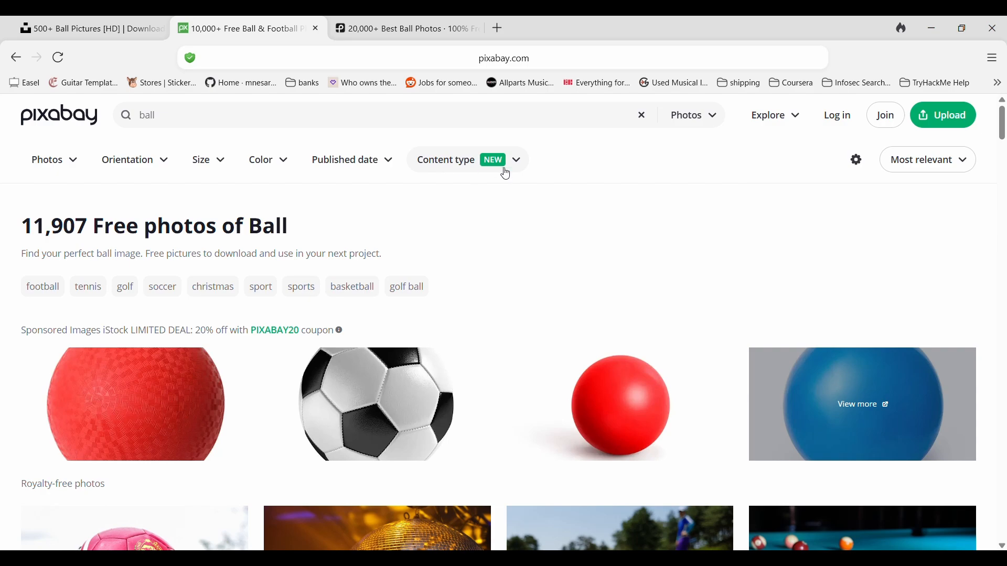
click(521, 166)
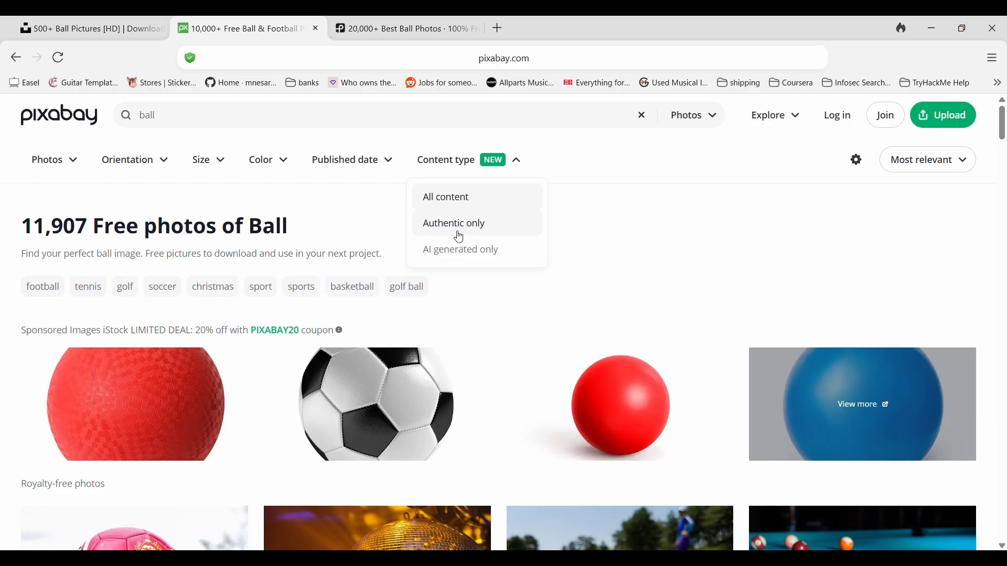
click(501, 226)
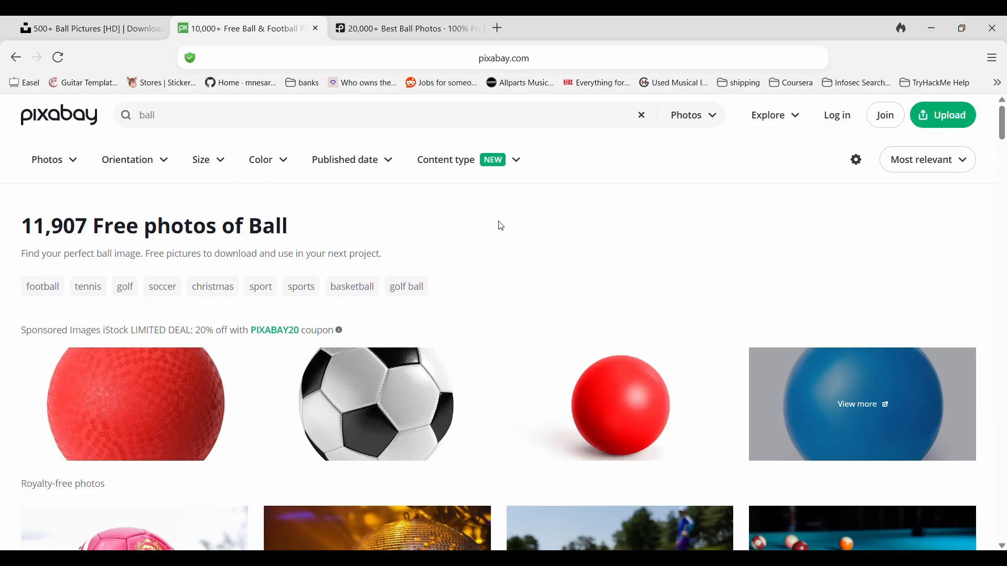
click(411, 113)
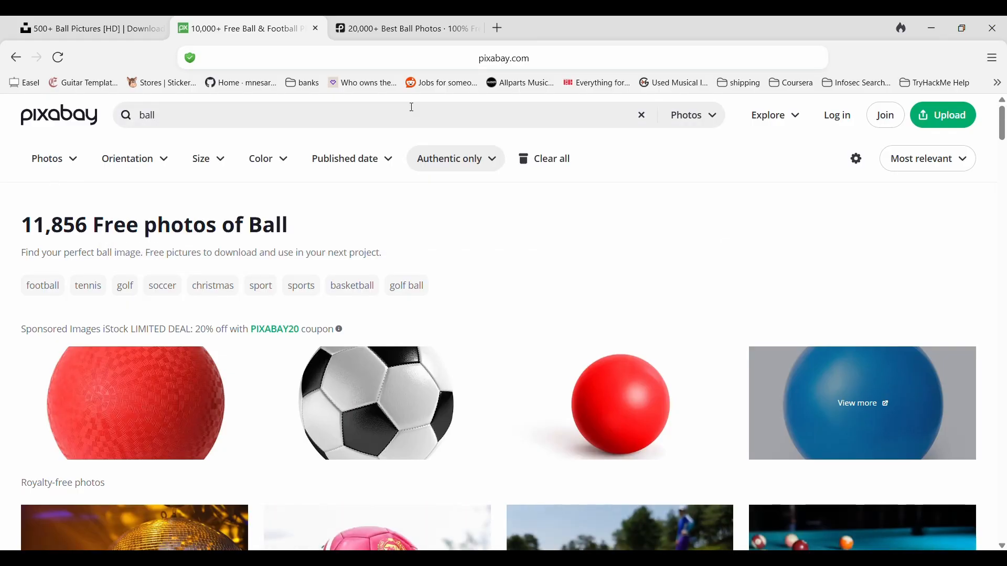
Open the red soccer ball photo and download it in Medium JPG size, 1280 × 853, closing the thanks dialog.
scroll(399, 132, down, 5)
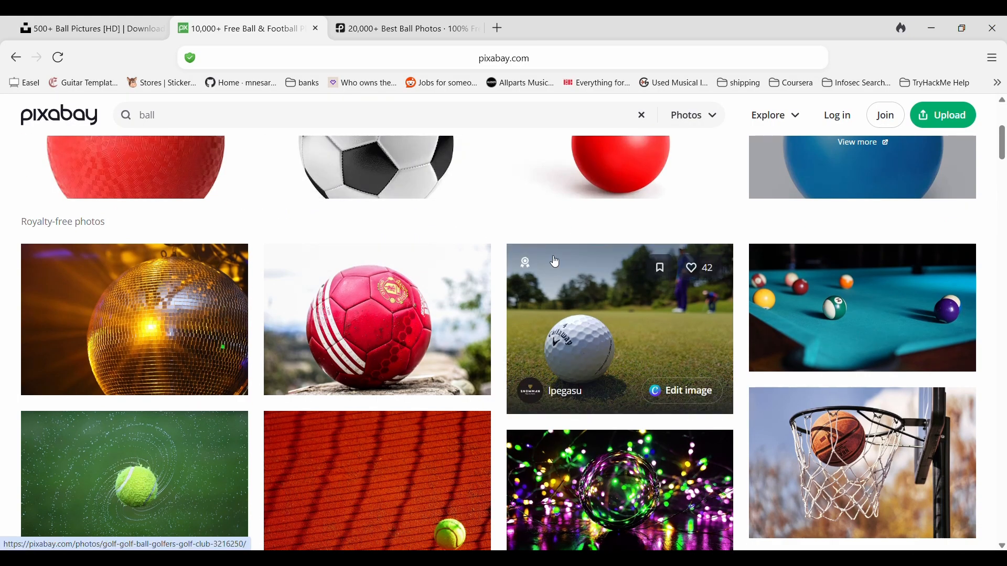
scroll(383, 309, down, 1)
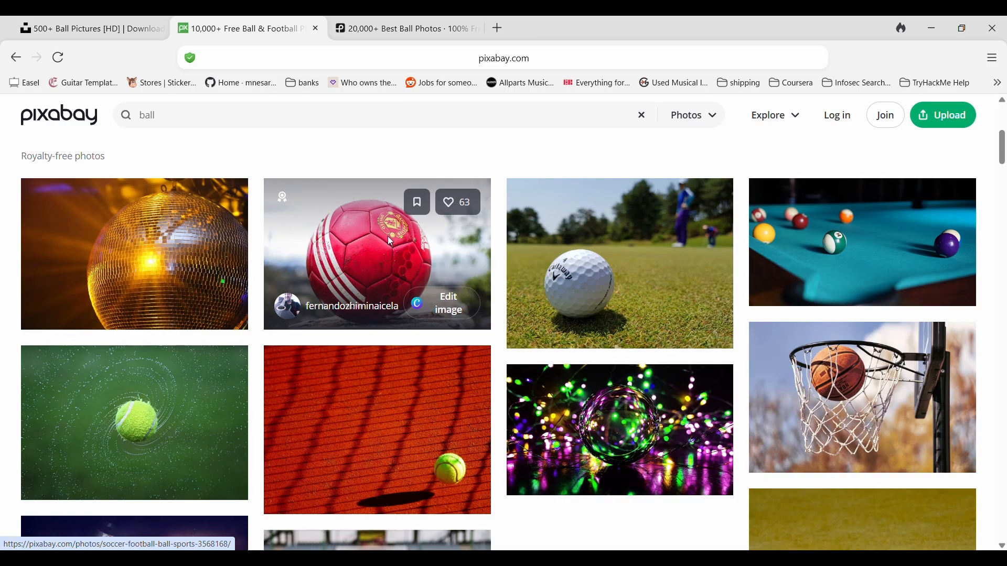
click(388, 239)
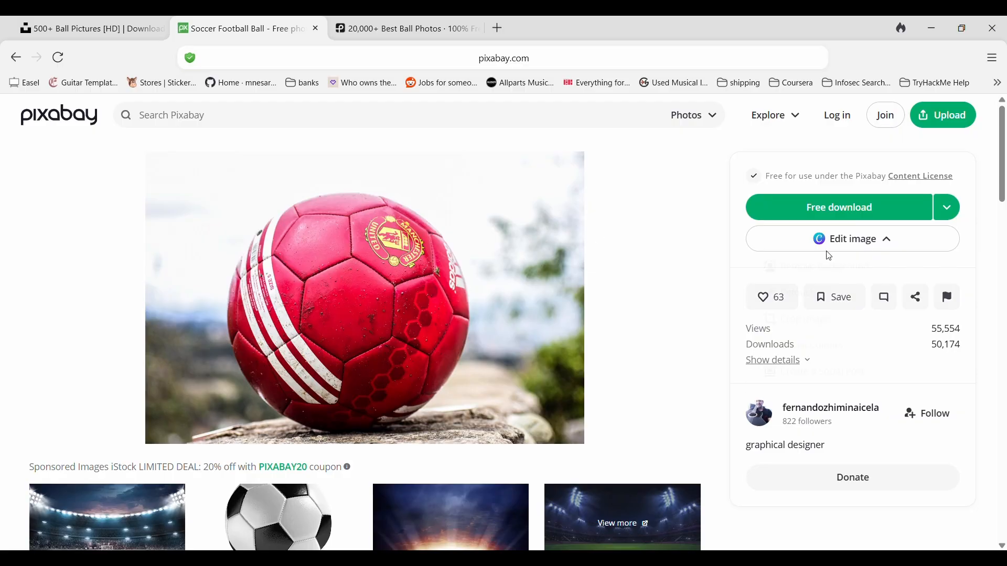
scroll(668, 226, down, 1)
scroll(669, 226, up, 1)
click(959, 216)
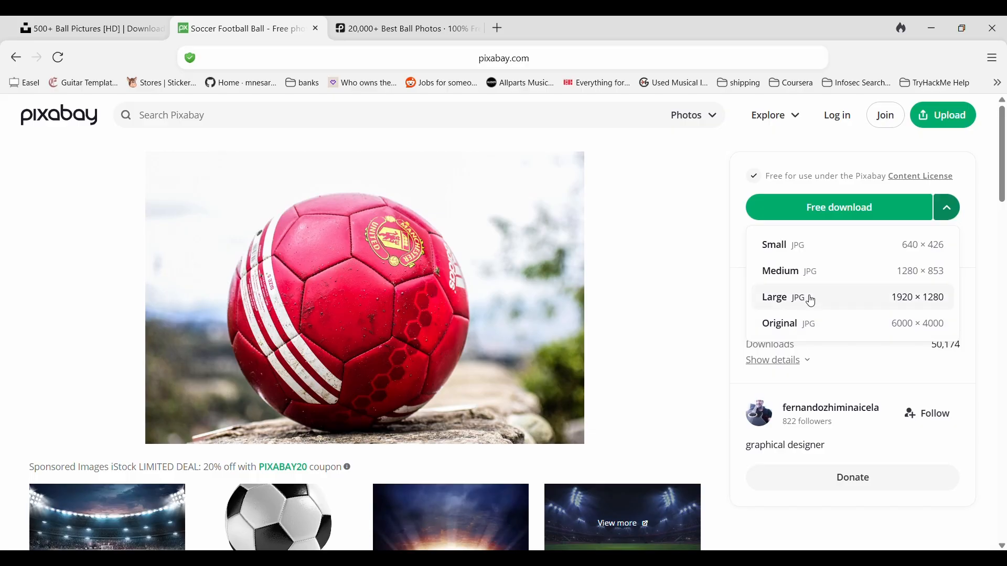
click(811, 272)
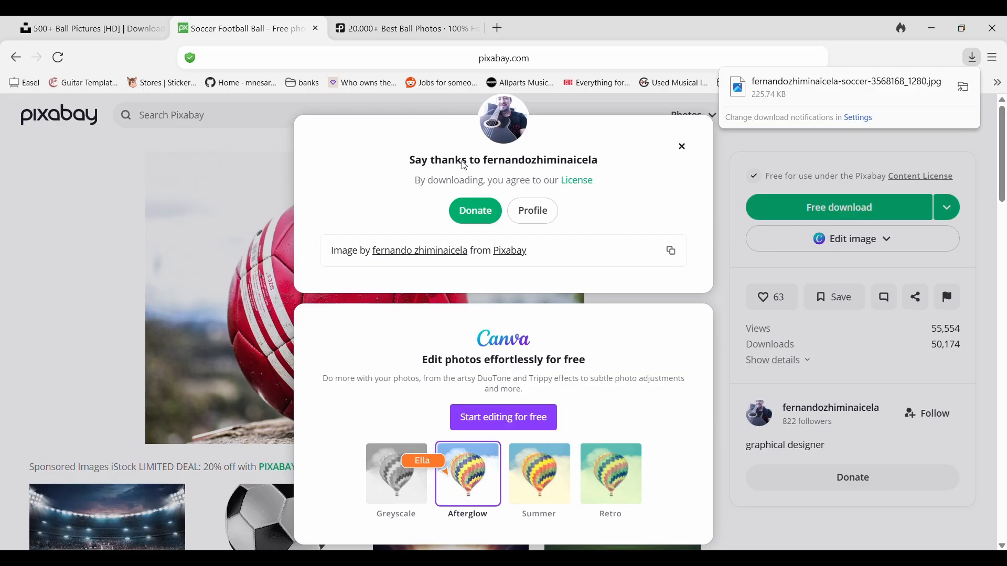
click(682, 147)
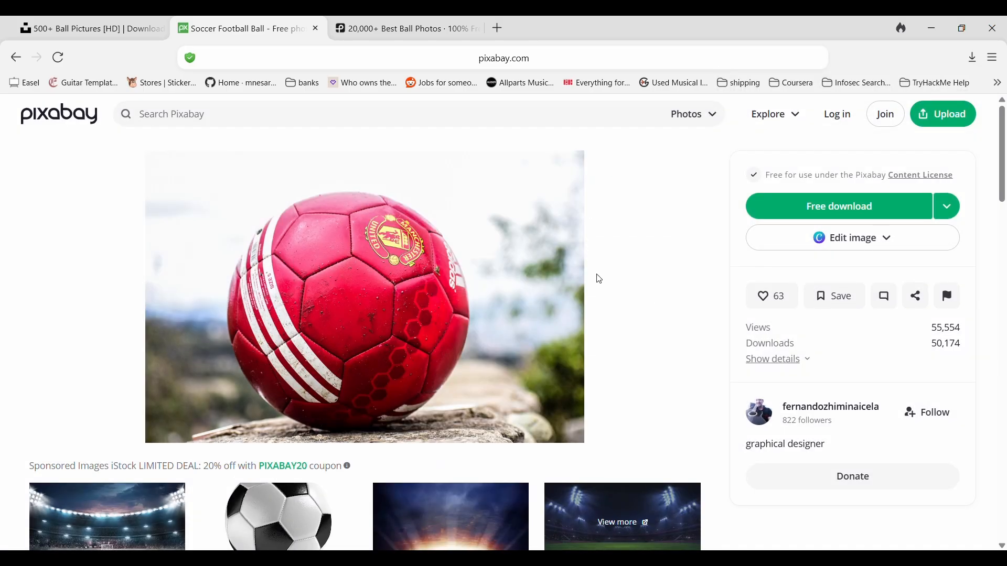
scroll(483, 261, down, 3)
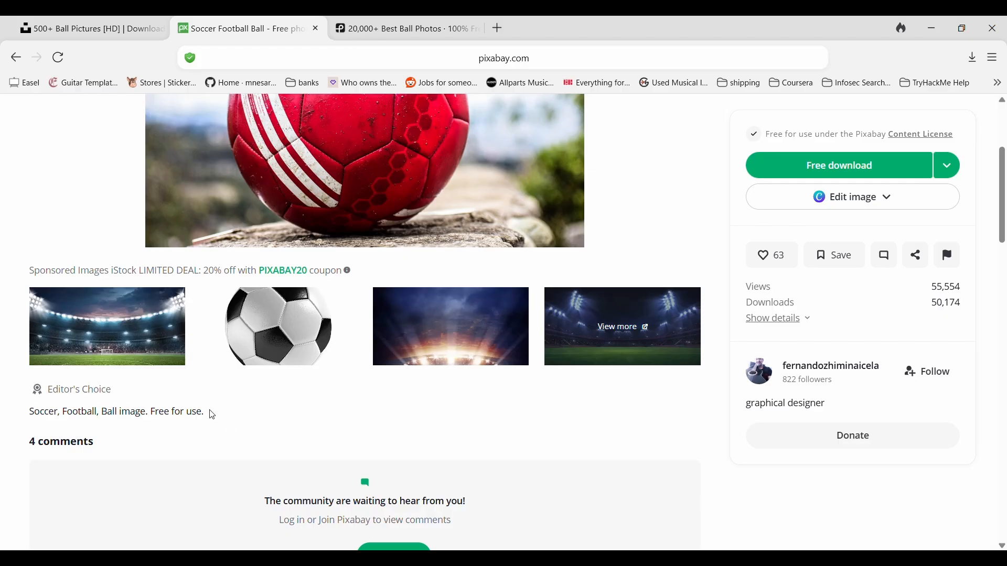
drag(213, 415, 150, 414)
scroll(472, 274, up, 5)
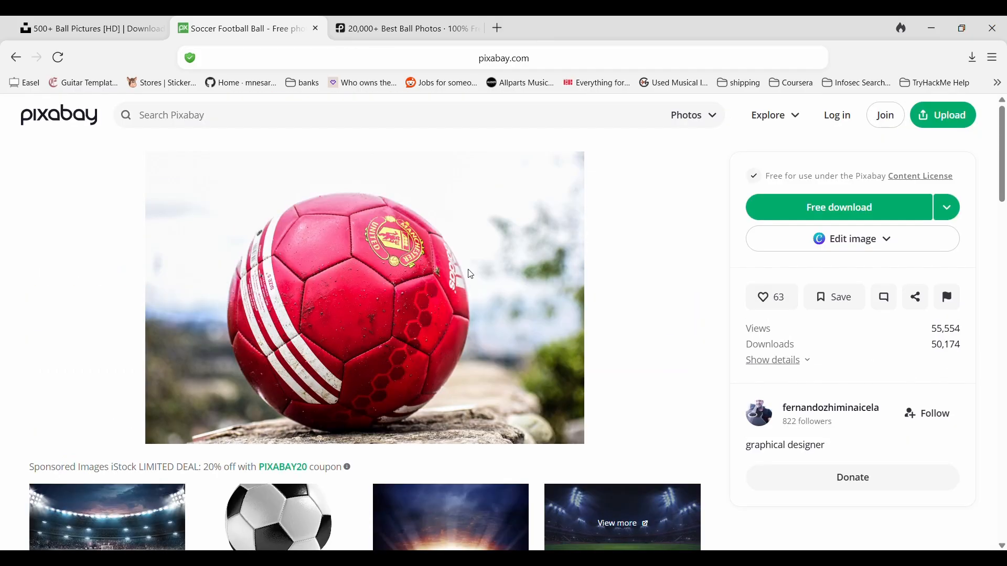
Switch to the Unsplash tab, filter the ball results to the Free license, and browse them.
key(ctrl+shift+Tab)
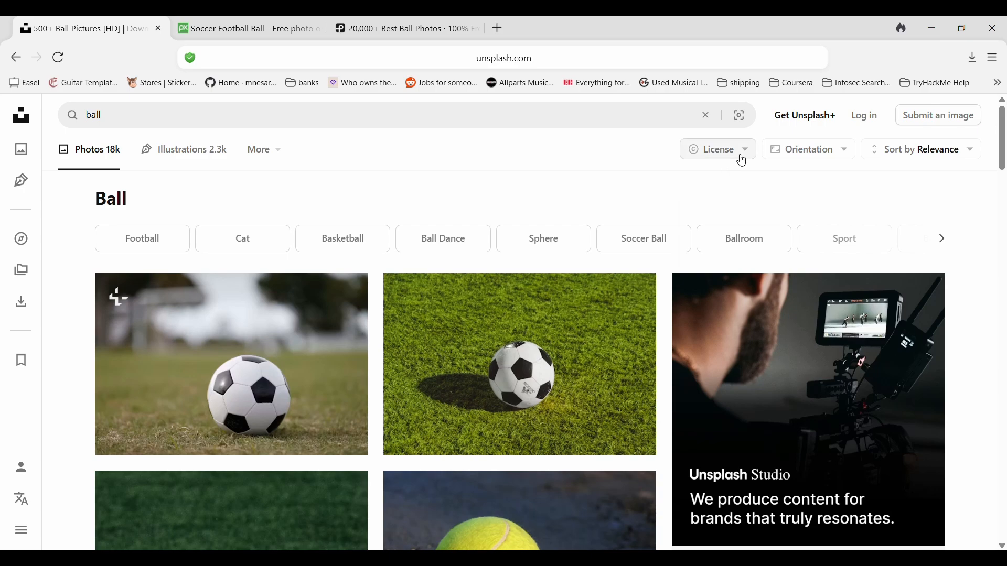
click(735, 152)
click(733, 259)
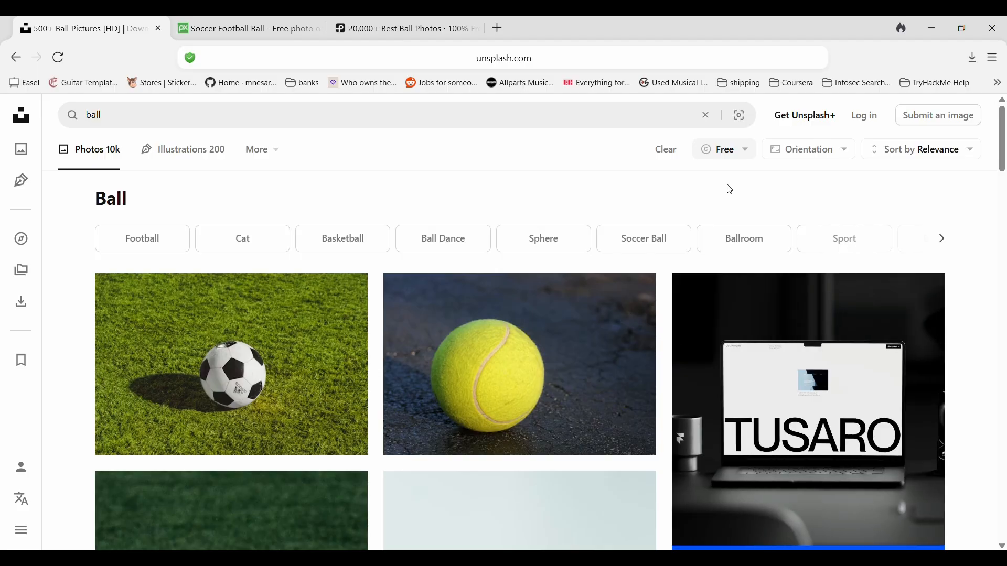
scroll(763, 199, down, 10)
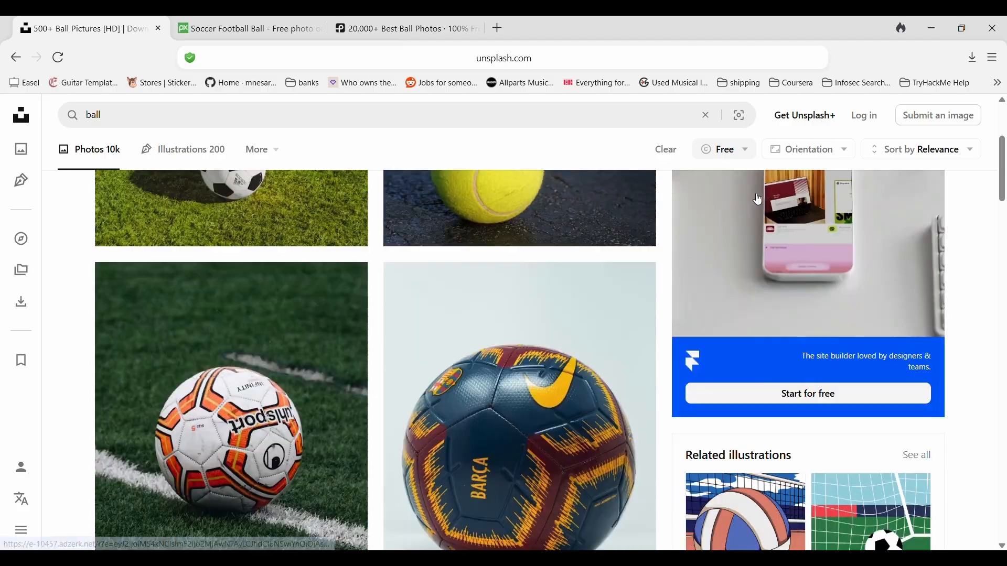
scroll(594, 270, down, 5)
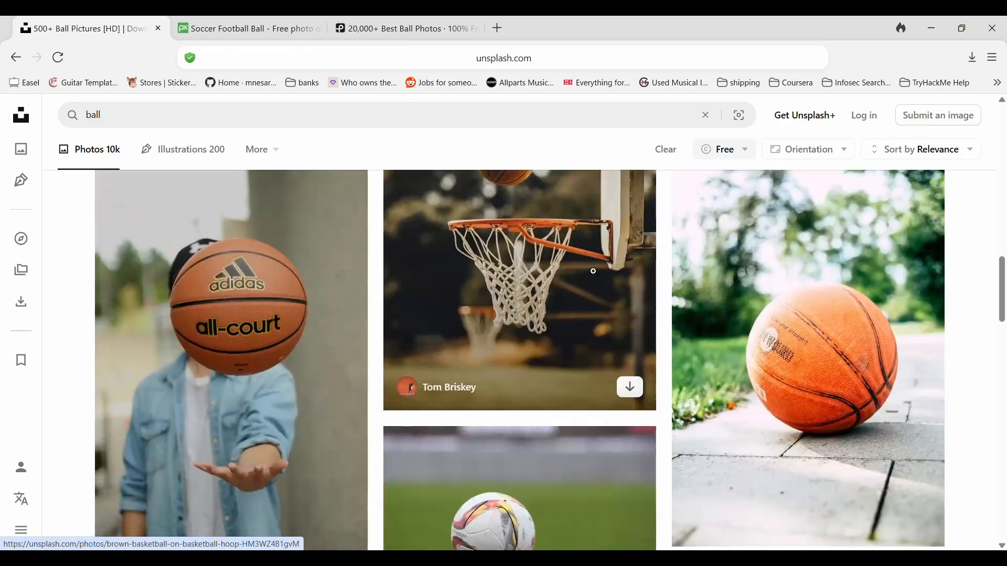
scroll(595, 270, up, 7)
scroll(595, 270, up, 8)
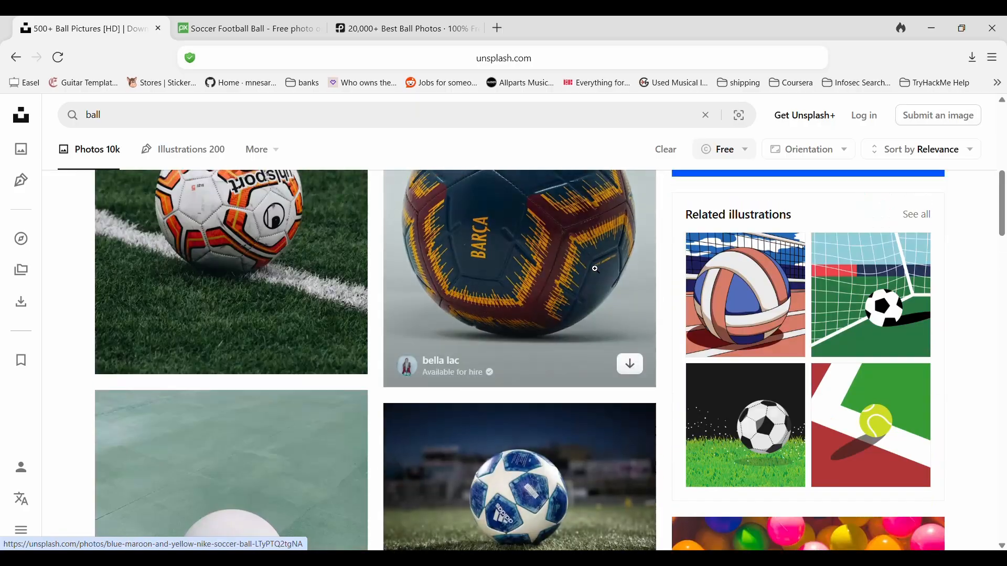
Close the Unsplash tab and open the License page on Pexels.
click(158, 28)
click(258, 32)
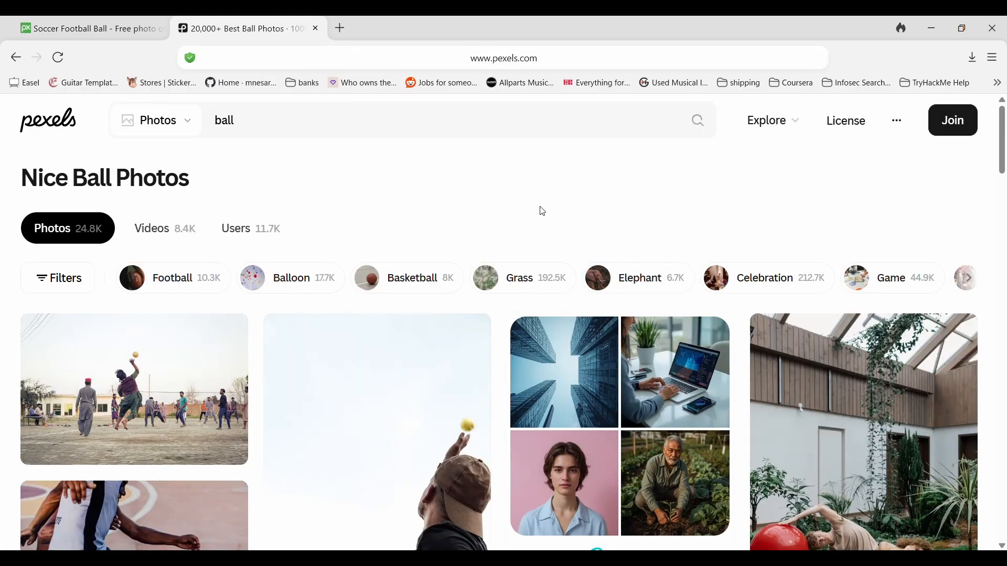
click(866, 129)
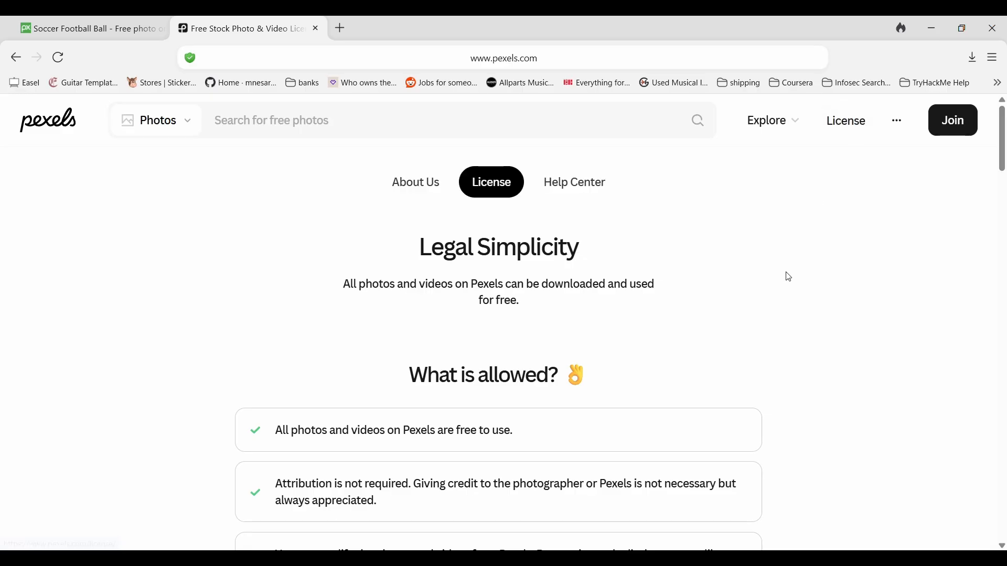
Read through the Pexels license's lists of allowed and not allowed uses.
scroll(774, 286, down, 3)
drag(275, 300, 416, 305)
click(526, 306)
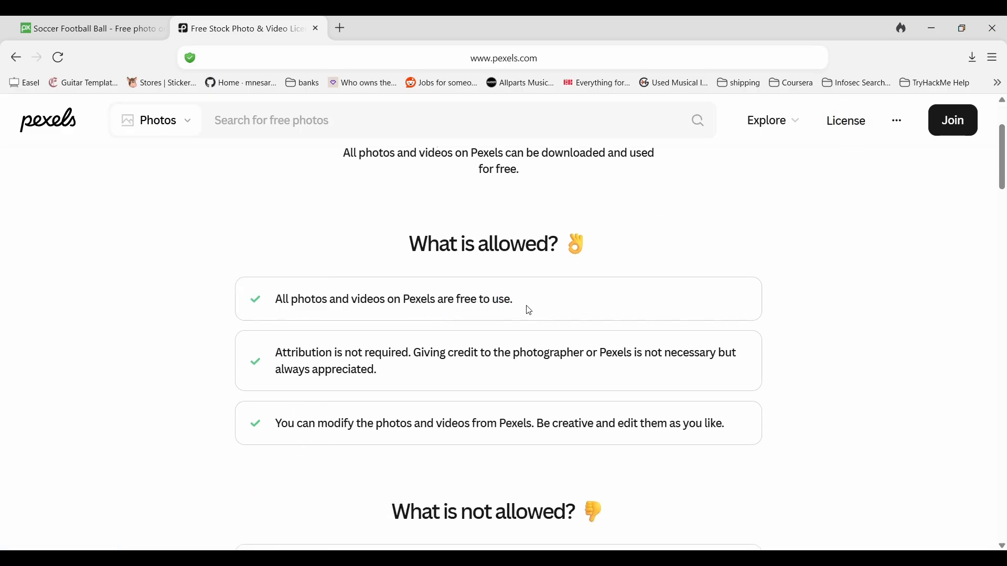
mouse_move(518, 305)
mouse_down()
mouse_move(505, 301)
mouse_move(518, 300)
mouse_up()
drag(442, 373, 411, 373)
scroll(504, 363, down, 2)
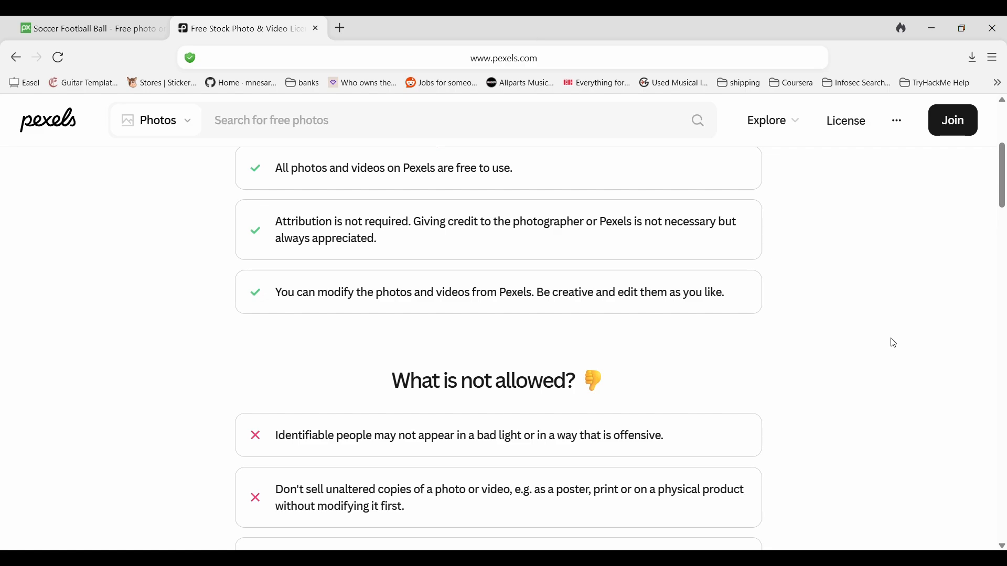
scroll(891, 343, down, 5)
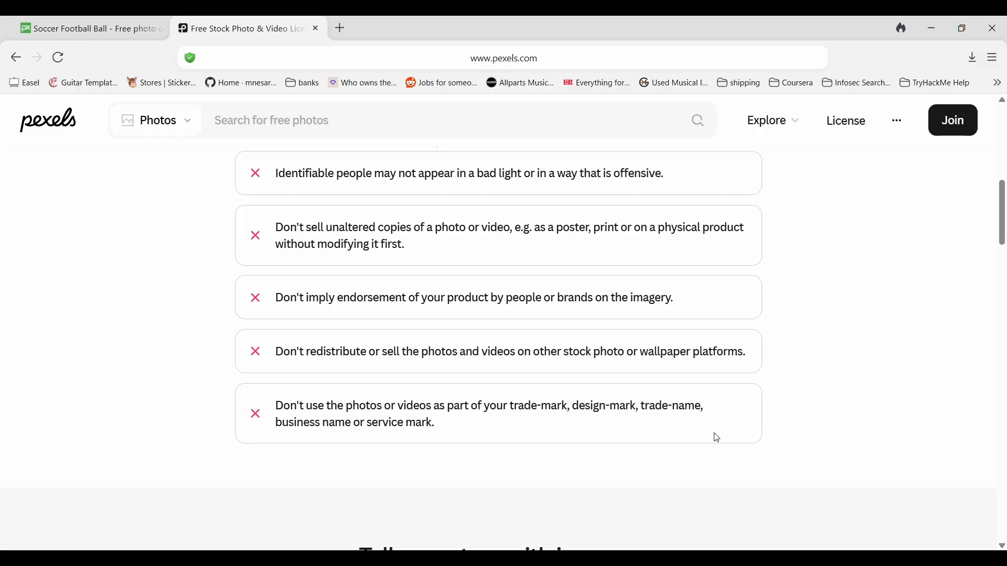
scroll(841, 411, up, 10)
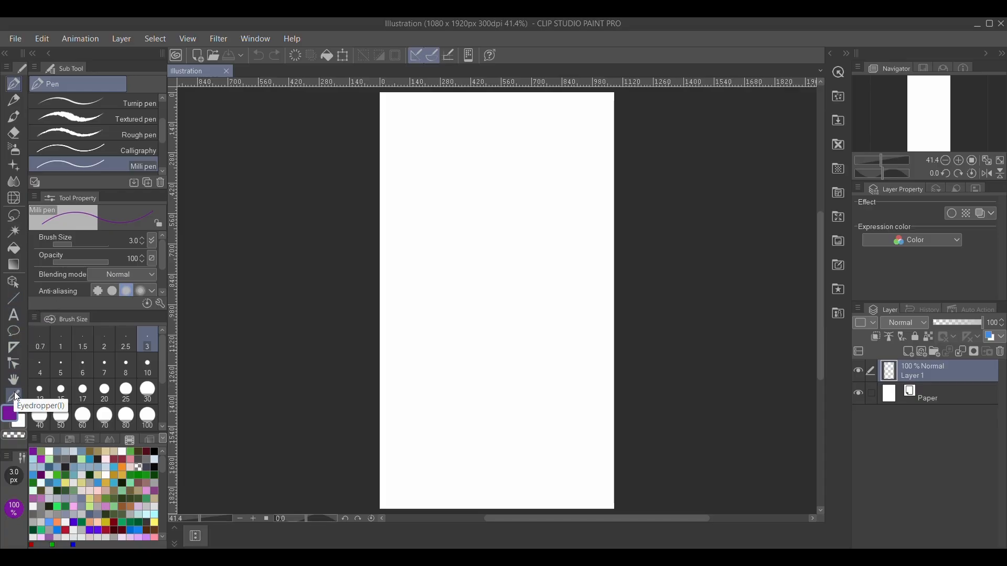
Explore the colour wheel and set the drawing colour to R 88, G 136, B 131.
click(50, 441)
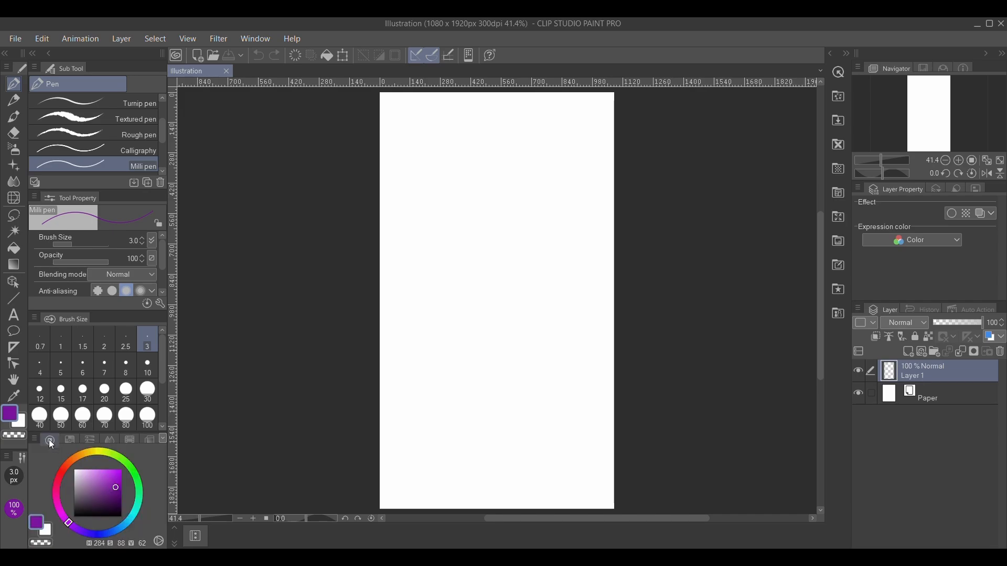
drag(99, 474, 105, 489)
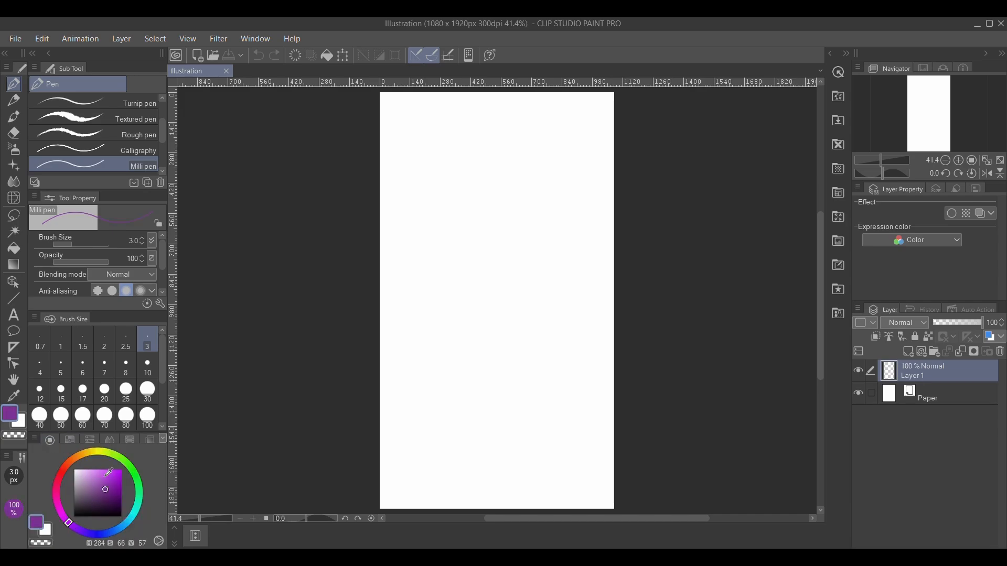
click(117, 456)
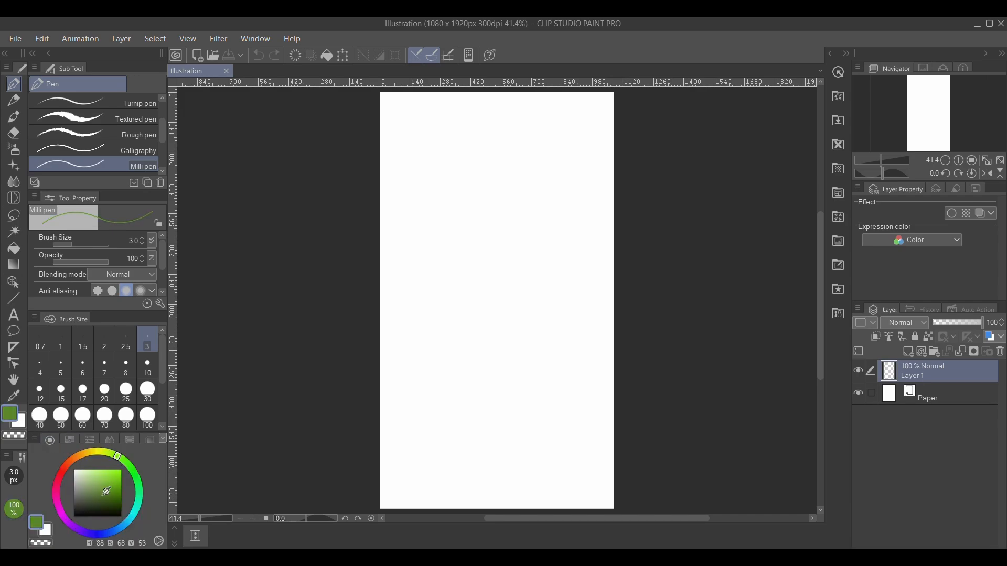
drag(93, 532, 87, 535)
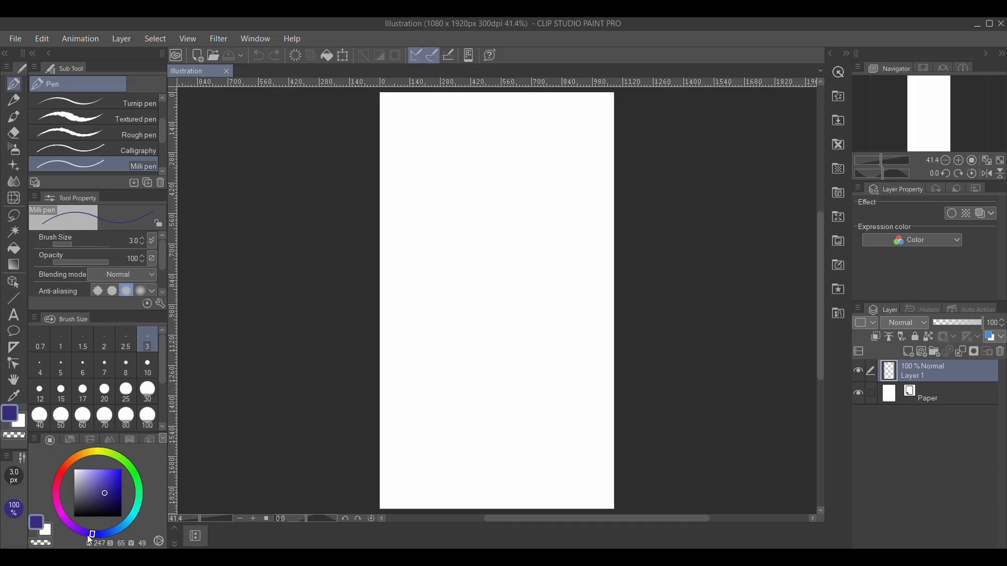
click(68, 439)
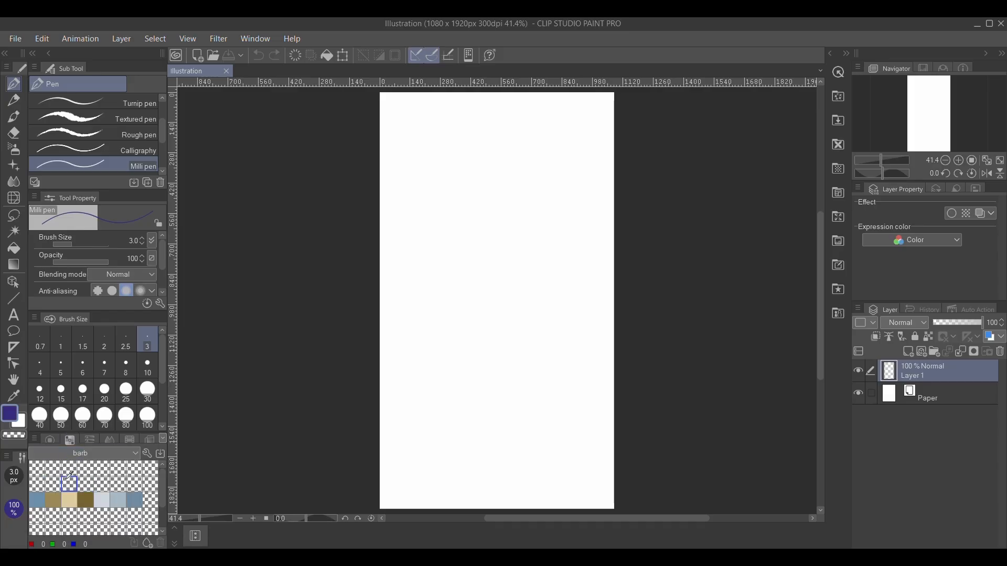
click(95, 440)
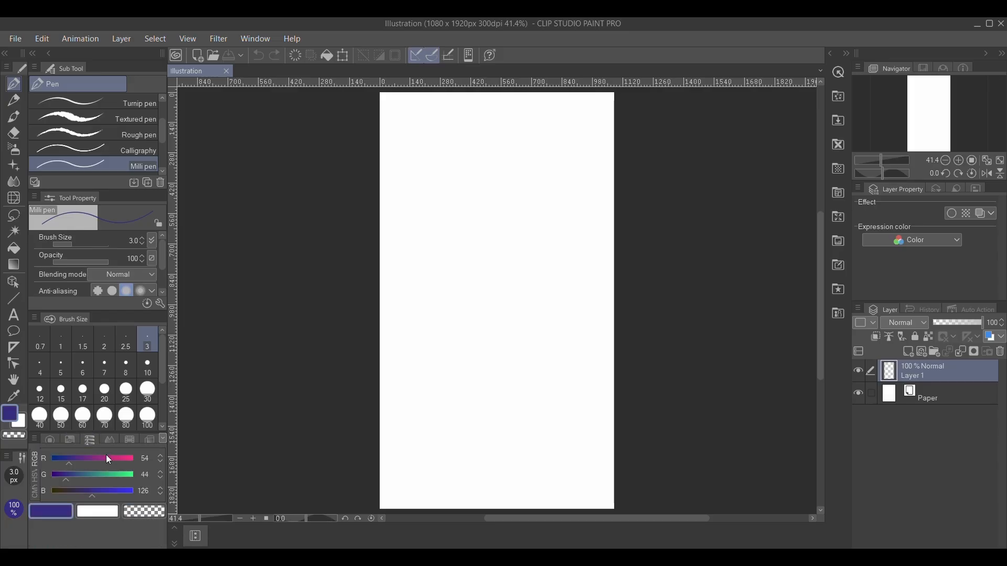
mouse_move(68, 462)
mouse_down()
mouse_move(89, 464)
mouse_move(95, 474)
mouse_move(81, 465)
mouse_move(83, 498)
mouse_move(105, 496)
mouse_move(94, 497)
mouse_up()
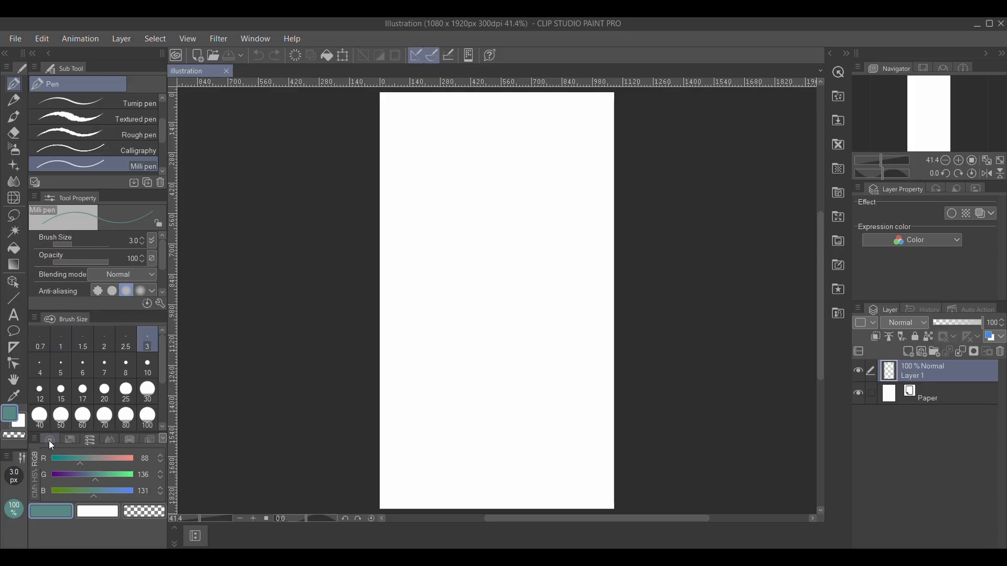
Browse the remaining colour panel views.
click(115, 438)
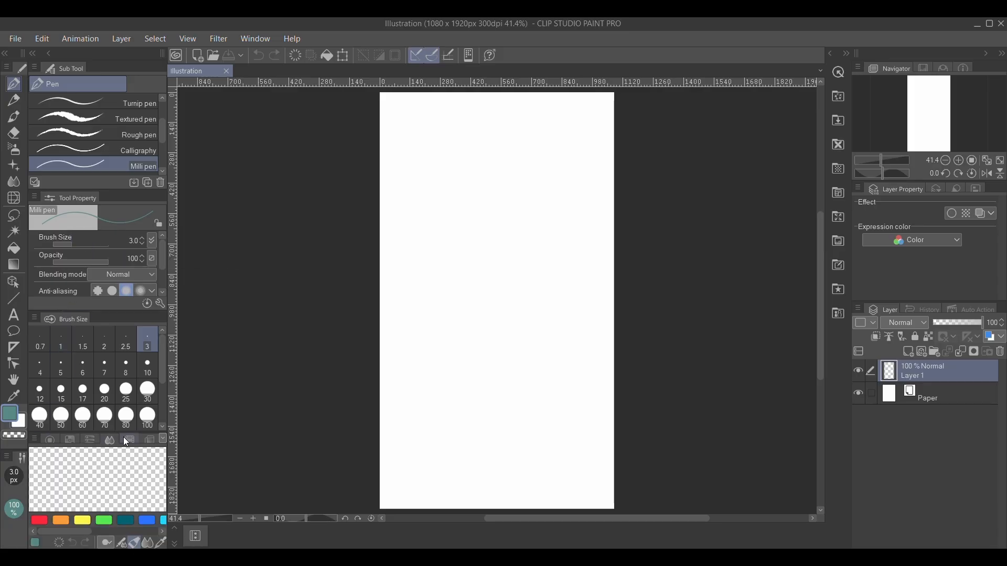
click(125, 439)
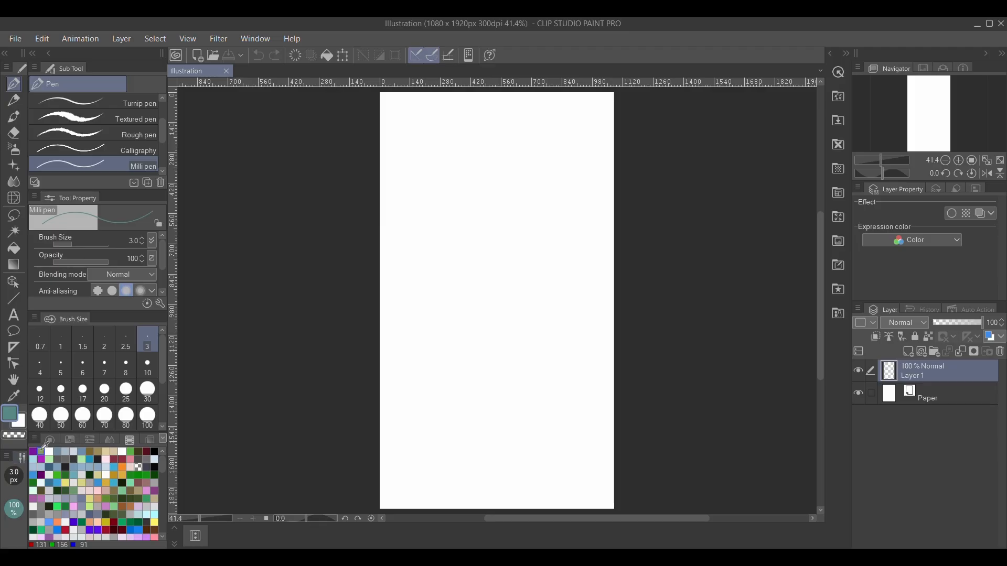
click(153, 440)
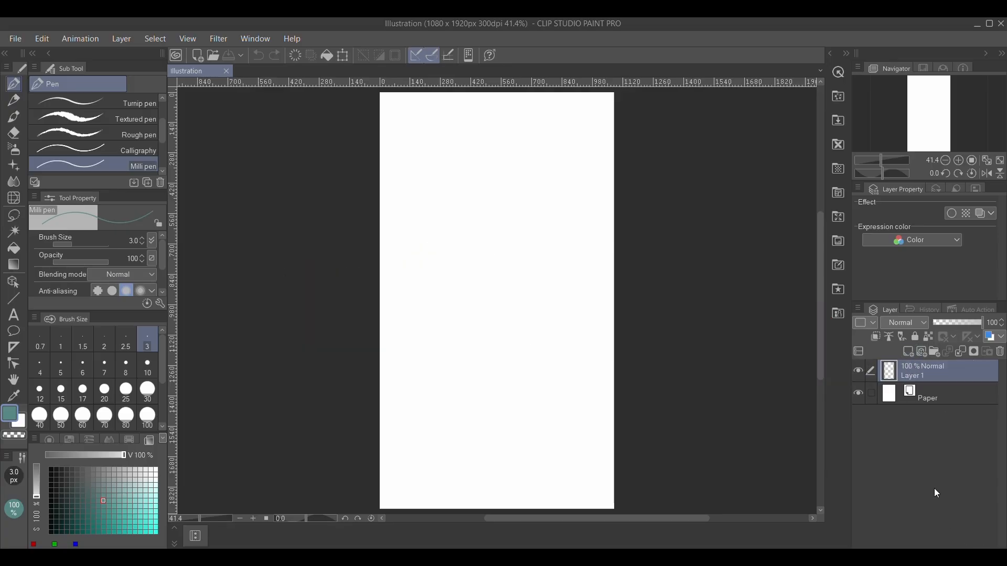
Add a new layer and import the downloaded red soccer ball image above Layer 1.
click(924, 355)
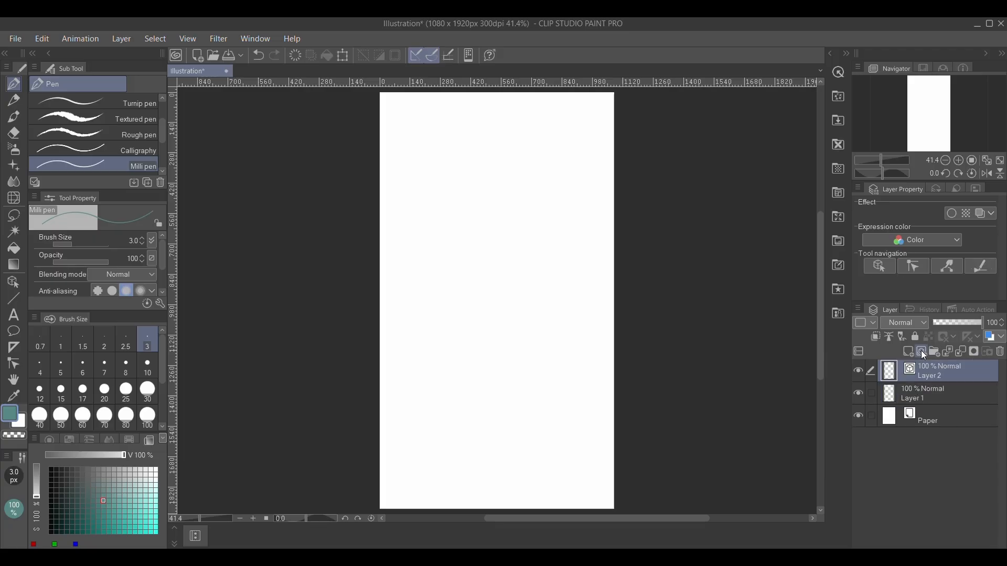
click(941, 400)
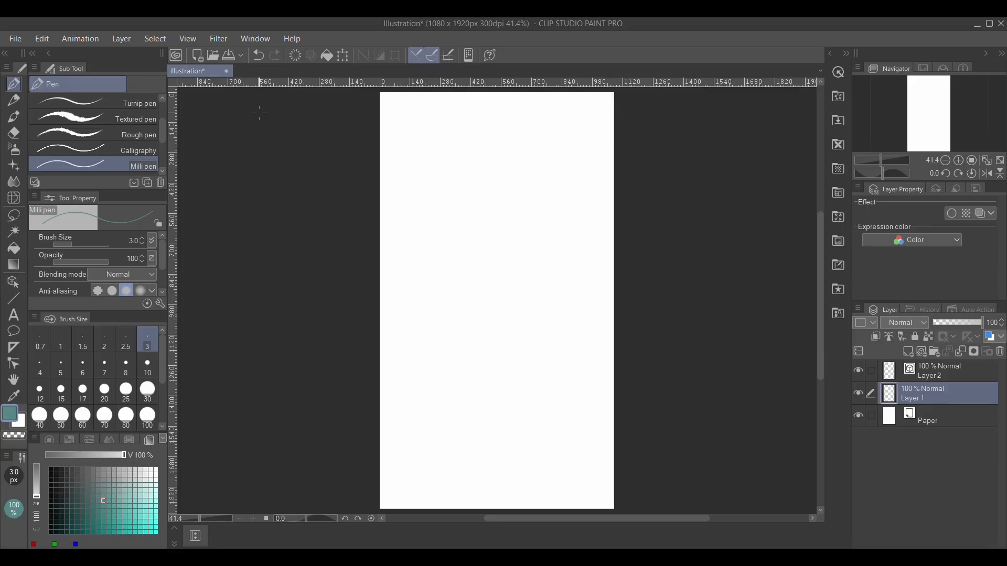
click(12, 40)
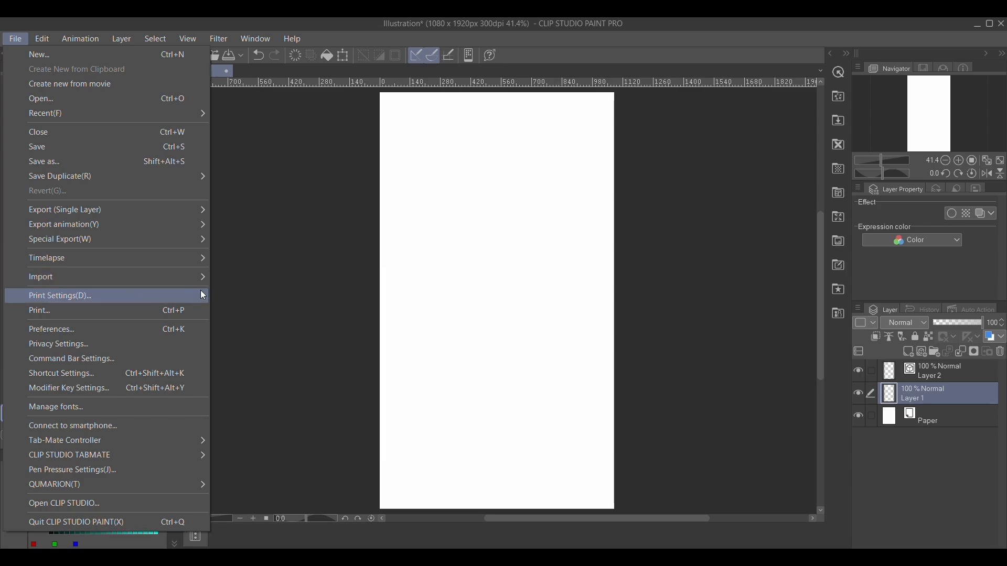
mouse_move(193, 277)
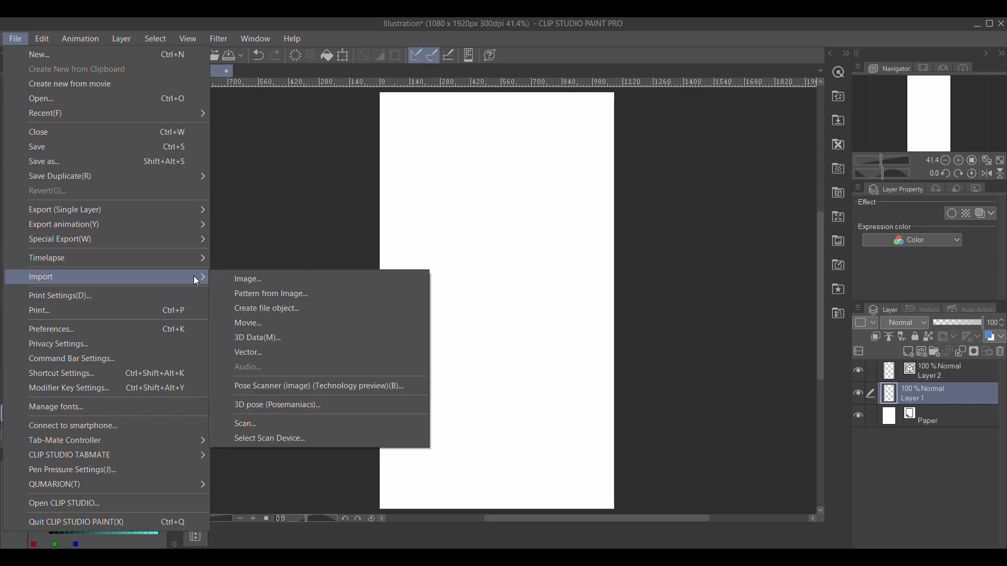
click(262, 285)
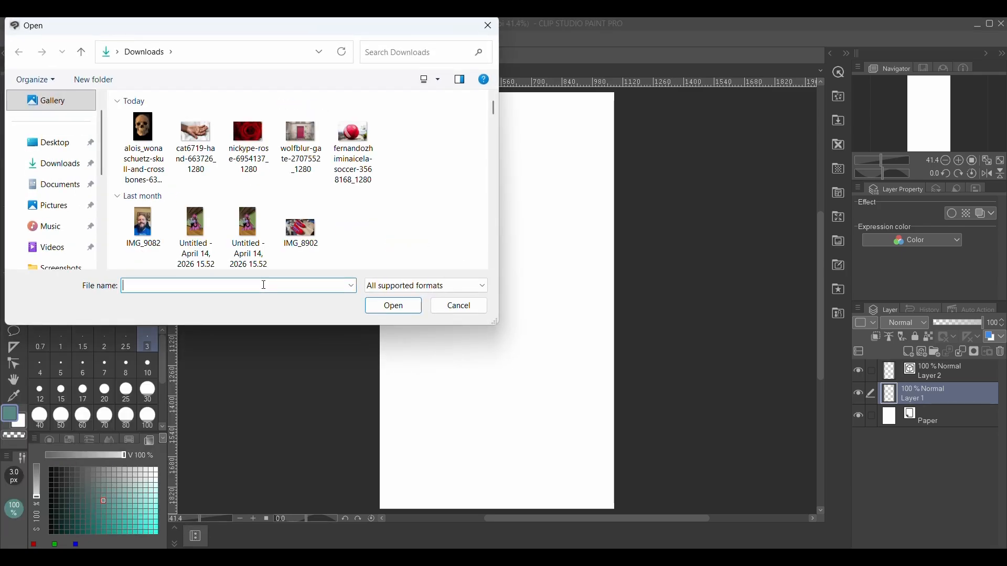
double_click(358, 143)
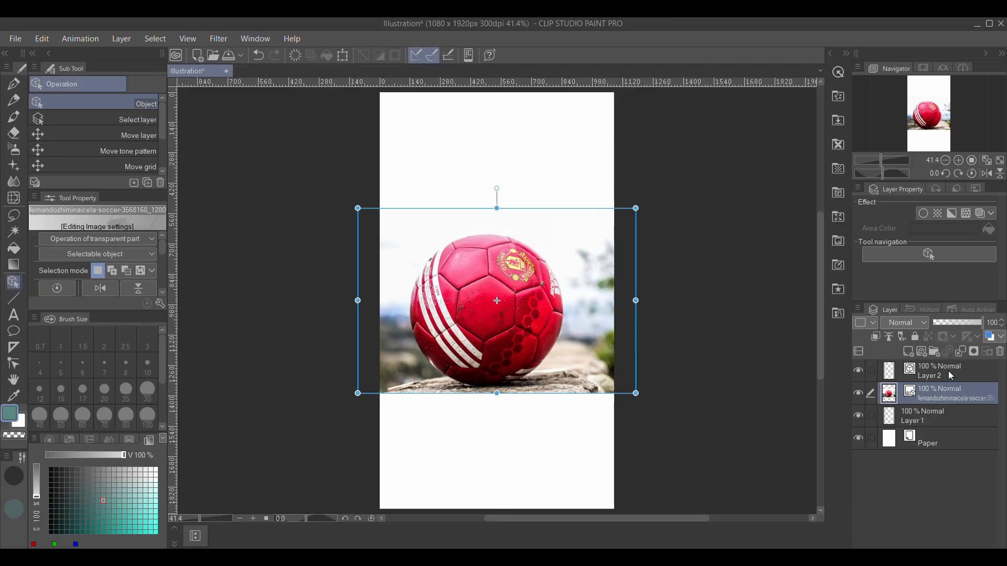
Set the ball image layer's opacity to 55% and lock that layer.
click(915, 337)
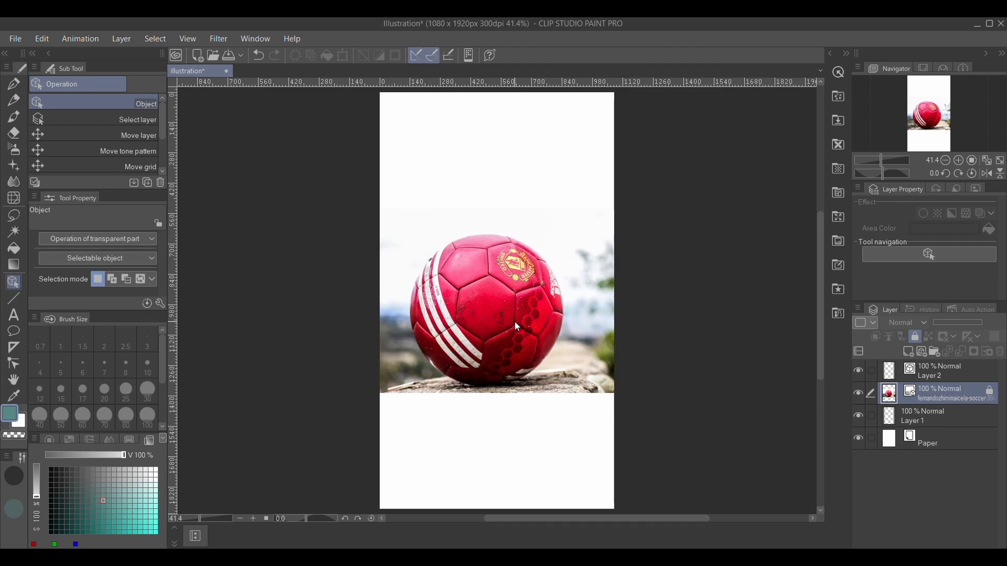
key(ctrl+z)
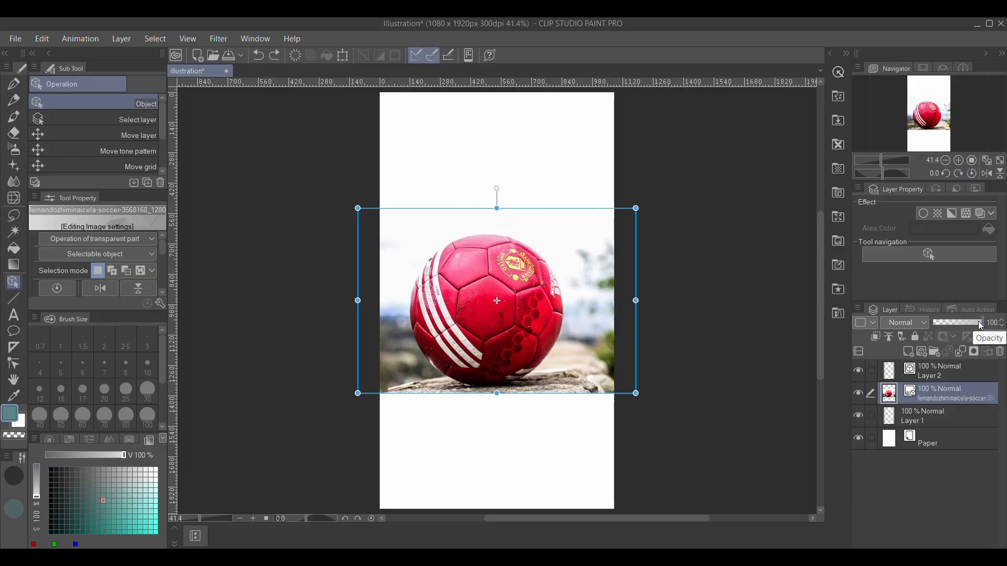
drag(980, 323, 964, 321)
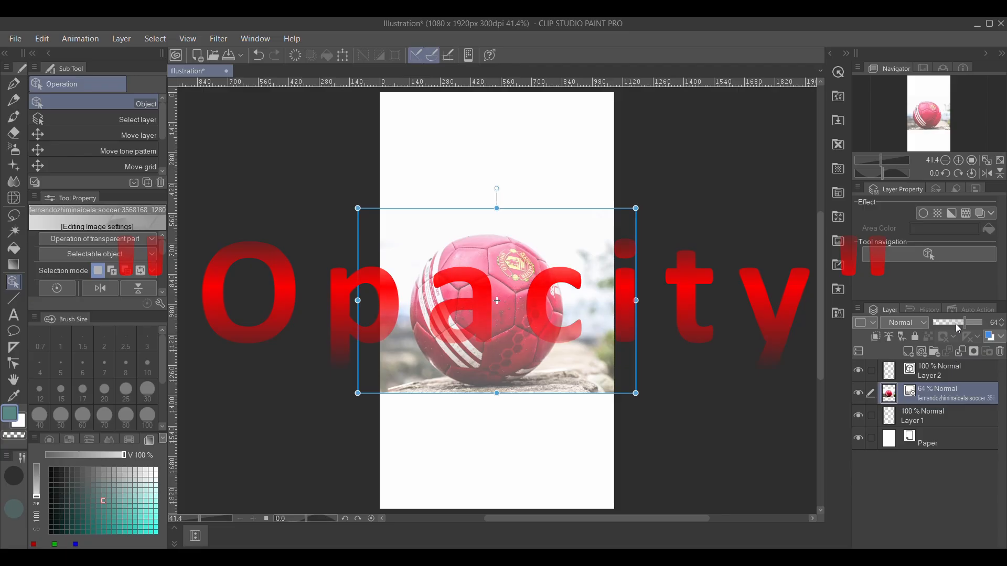
mouse_move(966, 319)
mouse_down()
mouse_move(930, 325)
mouse_move(973, 328)
mouse_move(961, 334)
mouse_up()
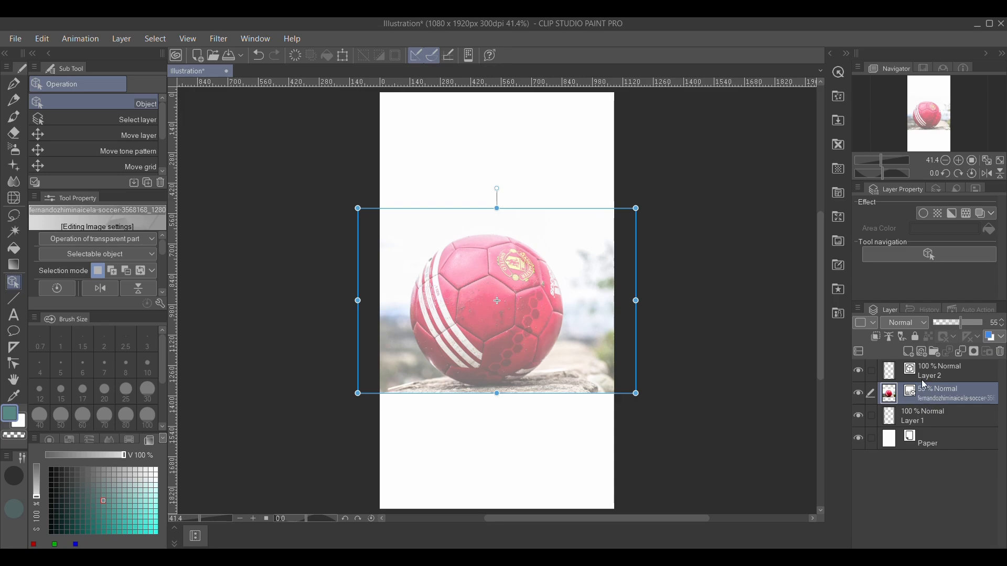
click(915, 337)
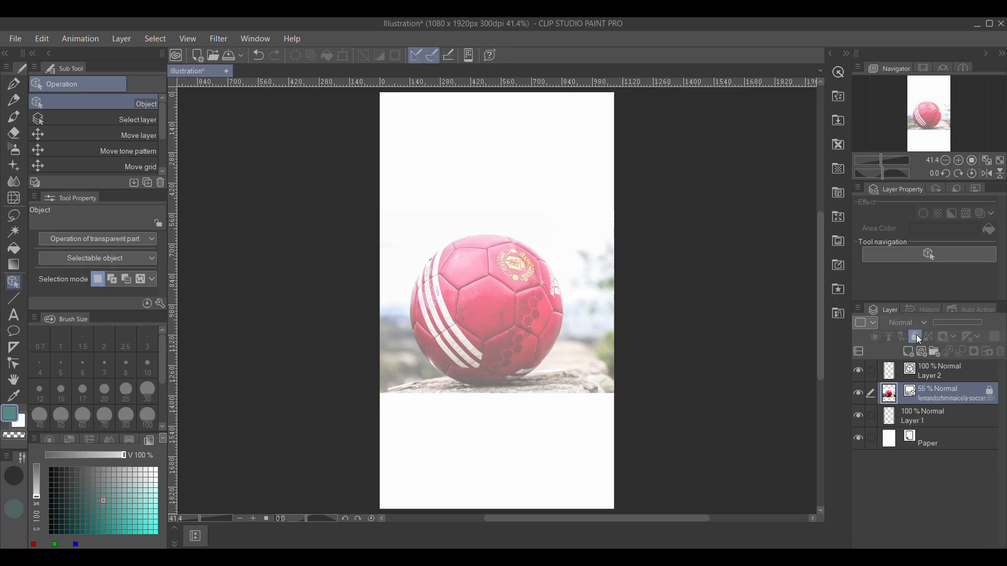
Handwrite 'WHAT SHAPE(S) DO YOU SEE?' above the ball on Layer 2 with the Milli pen.
click(945, 370)
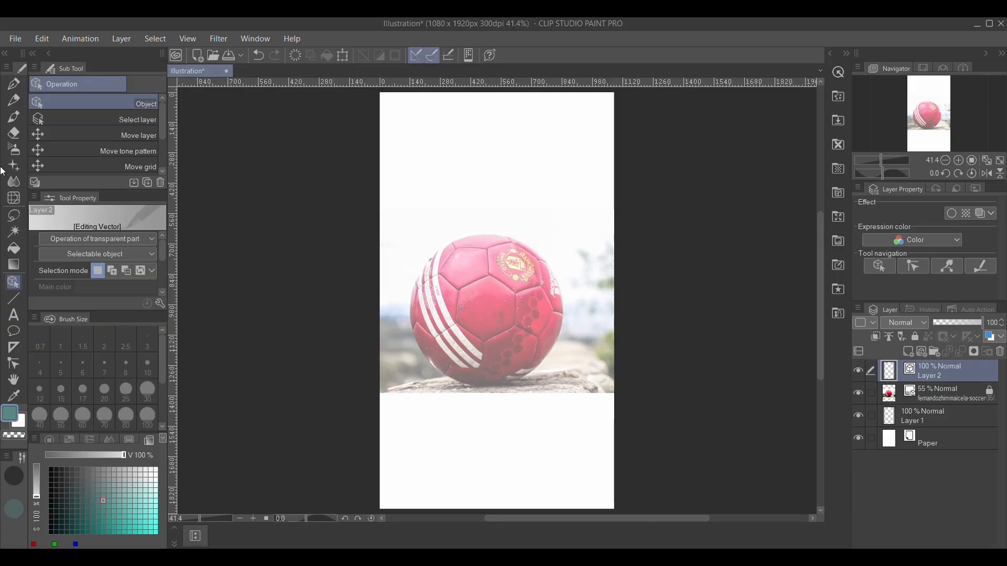
click(20, 86)
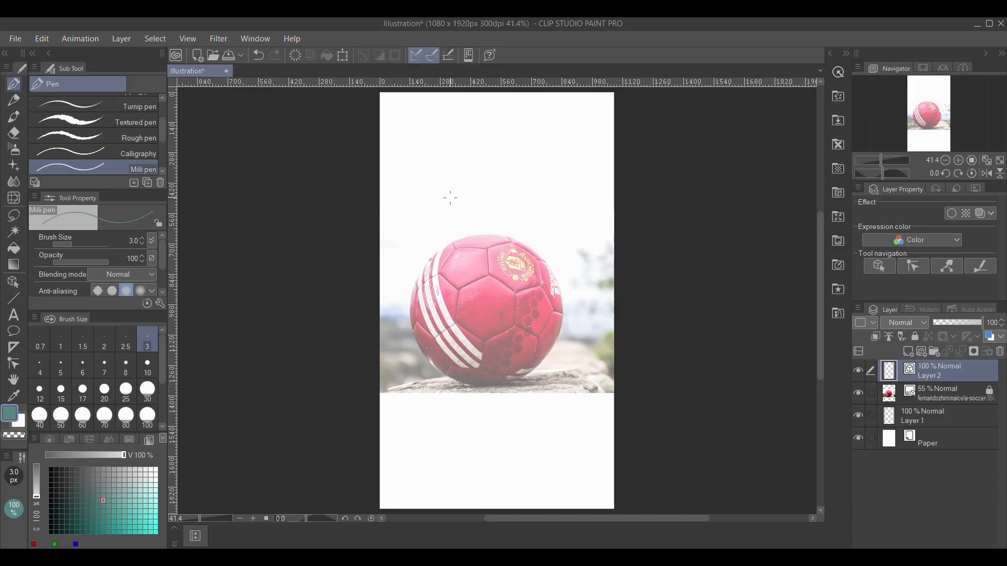
mouse_move(404, 156)
mouse_down()
mouse_move(405, 168)
mouse_move(424, 155)
mouse_move(432, 180)
mouse_move(459, 165)
mouse_move(498, 165)
mouse_move(496, 173)
mouse_up()
drag(512, 152, 512, 174)
mouse_move(512, 164)
mouse_down()
mouse_move(524, 167)
mouse_move(530, 153)
mouse_up()
drag(529, 154, 538, 169)
mouse_move(539, 154)
mouse_down()
mouse_move(548, 165)
mouse_move(558, 156)
mouse_up()
mouse_move(553, 166)
mouse_down()
mouse_move(574, 165)
mouse_move(586, 143)
mouse_move(590, 166)
mouse_up()
drag(411, 190, 413, 214)
mouse_move(418, 193)
mouse_down()
mouse_move(456, 198)
mouse_move(476, 212)
mouse_move(487, 196)
mouse_move(577, 191)
mouse_up()
Erase the handwritten question with a Hard eraser at 100 px.
click(14, 132)
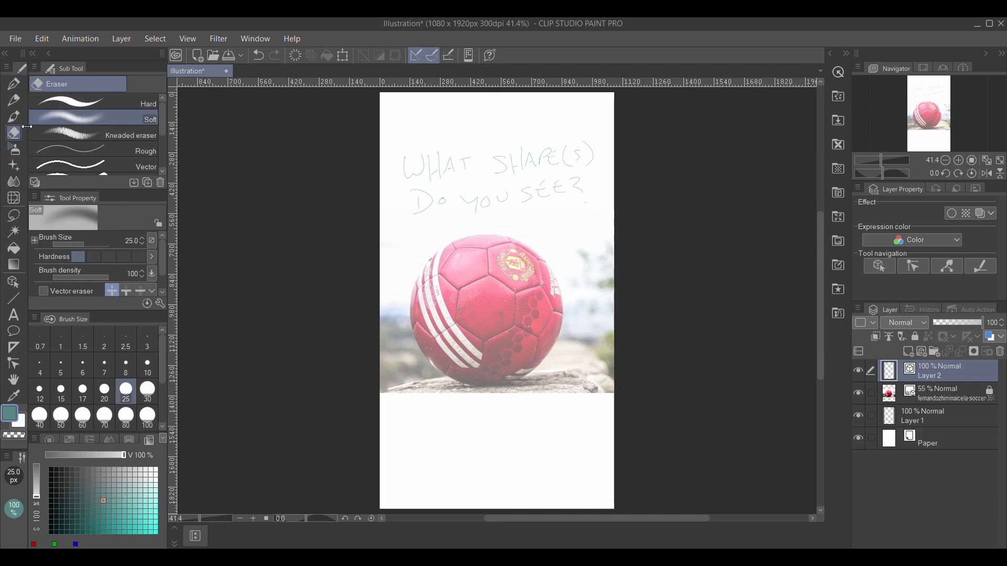
click(127, 102)
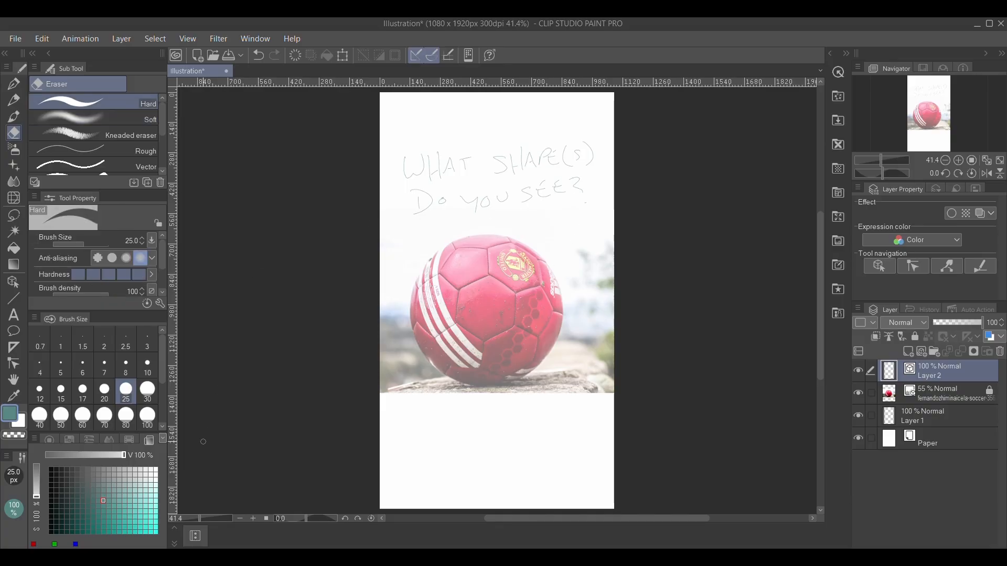
click(152, 415)
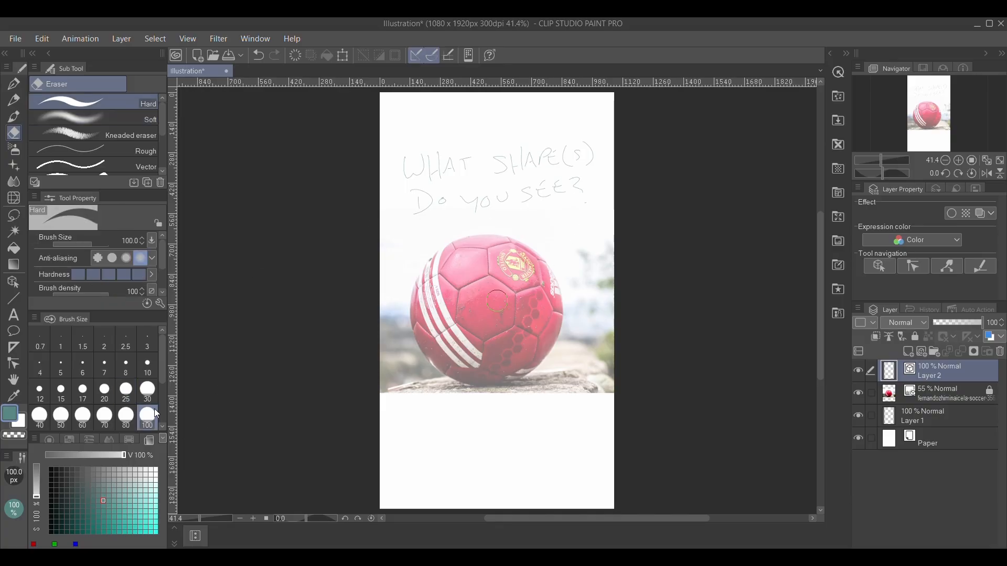
mouse_move(575, 193)
mouse_down()
mouse_move(498, 199)
mouse_move(593, 184)
mouse_move(540, 190)
mouse_move(550, 168)
mouse_move(485, 157)
mouse_up()
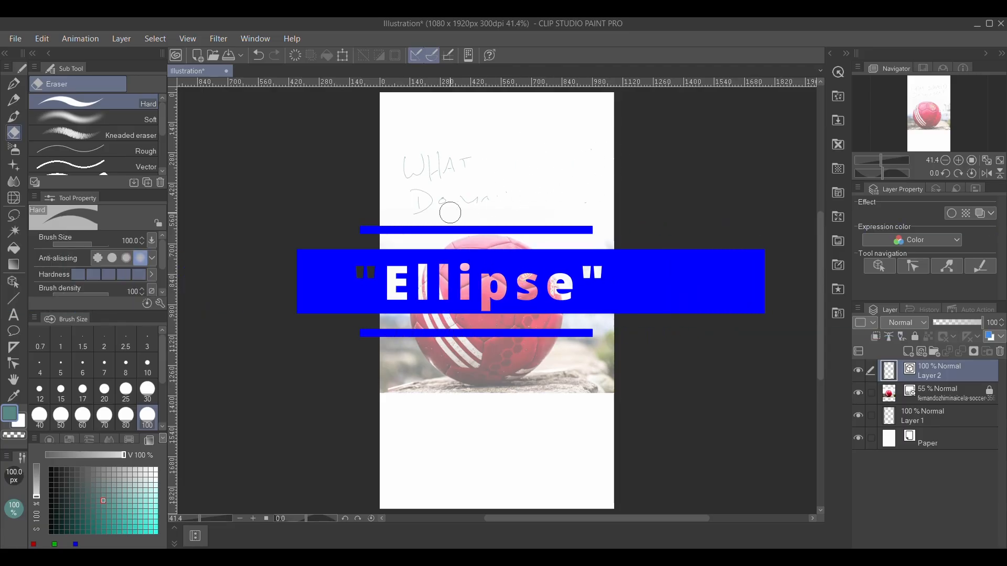
mouse_move(450, 213)
mouse_down()
mouse_move(486, 190)
mouse_move(443, 196)
mouse_move(427, 212)
mouse_move(416, 201)
mouse_move(425, 169)
mouse_move(396, 175)
mouse_move(480, 143)
mouse_move(441, 159)
mouse_move(474, 164)
mouse_up()
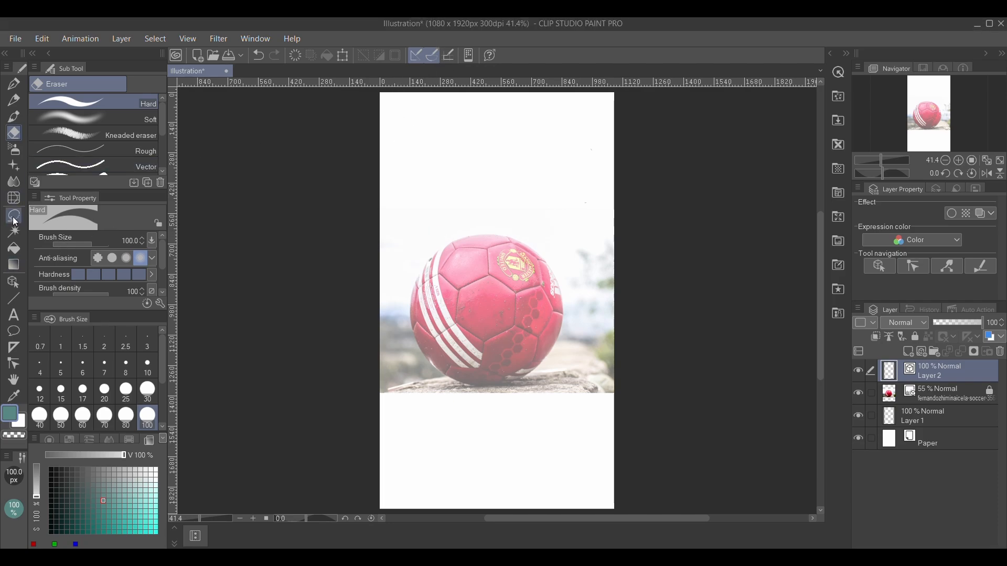
Draw a circle around the soccer ball on Layer 2 with the Ellipse figure tool.
click(14, 298)
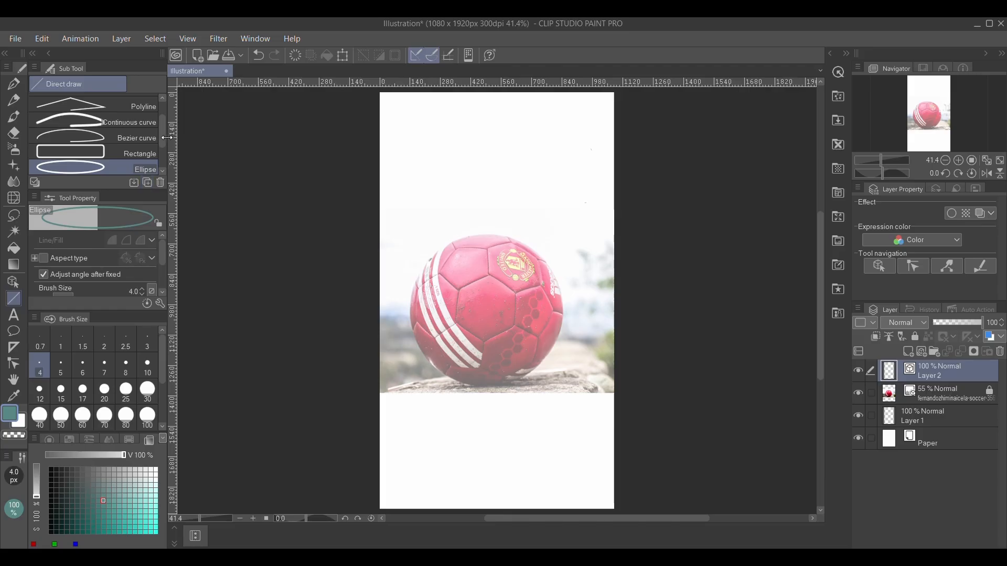
mouse_move(162, 140)
mouse_down()
mouse_move(159, 168)
mouse_move(159, 125)
mouse_move(161, 146)
mouse_up()
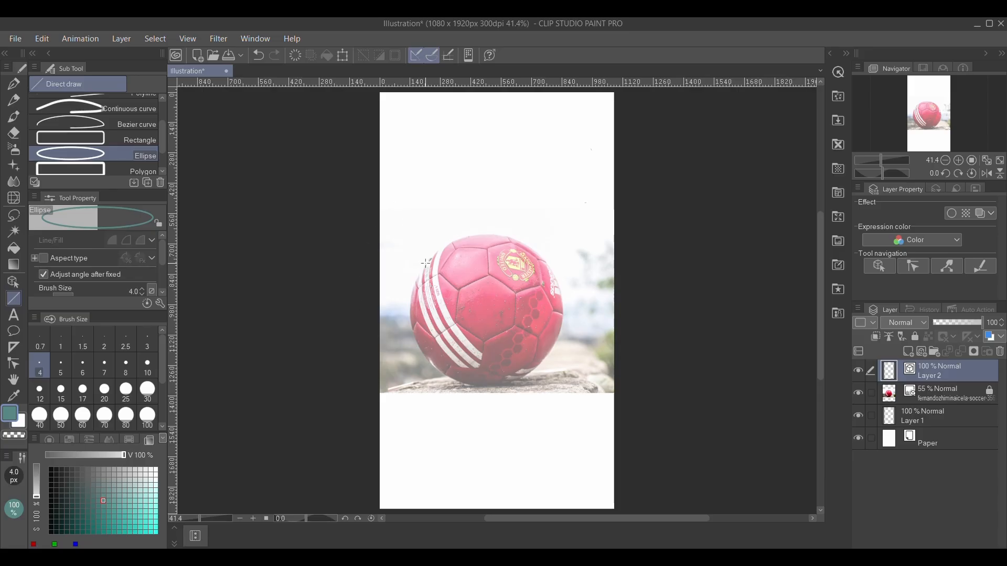
drag(422, 261, 563, 376)
key(ctrl+z)
drag(434, 247, 551, 365)
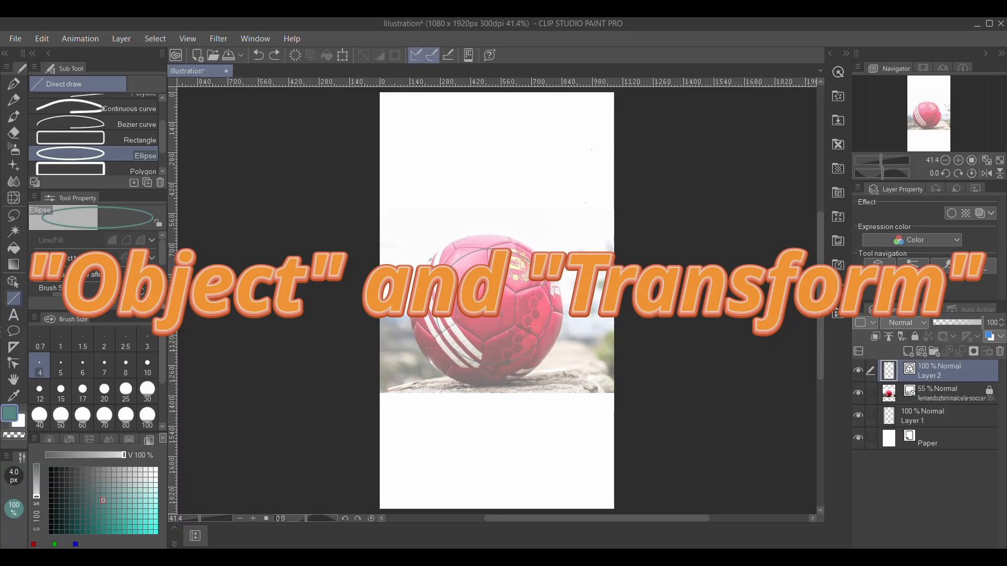
click(334, 323)
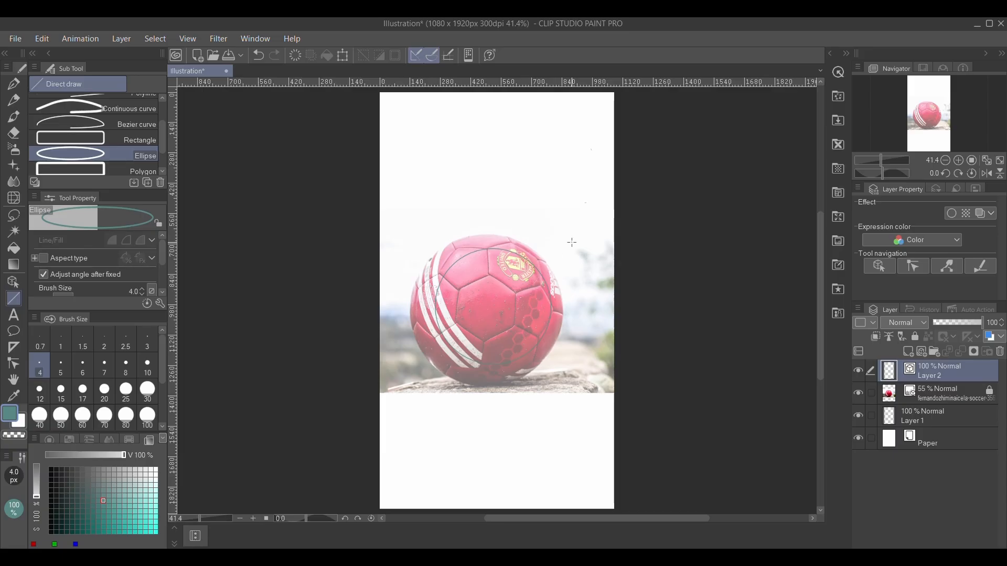
key(ctrl+z)
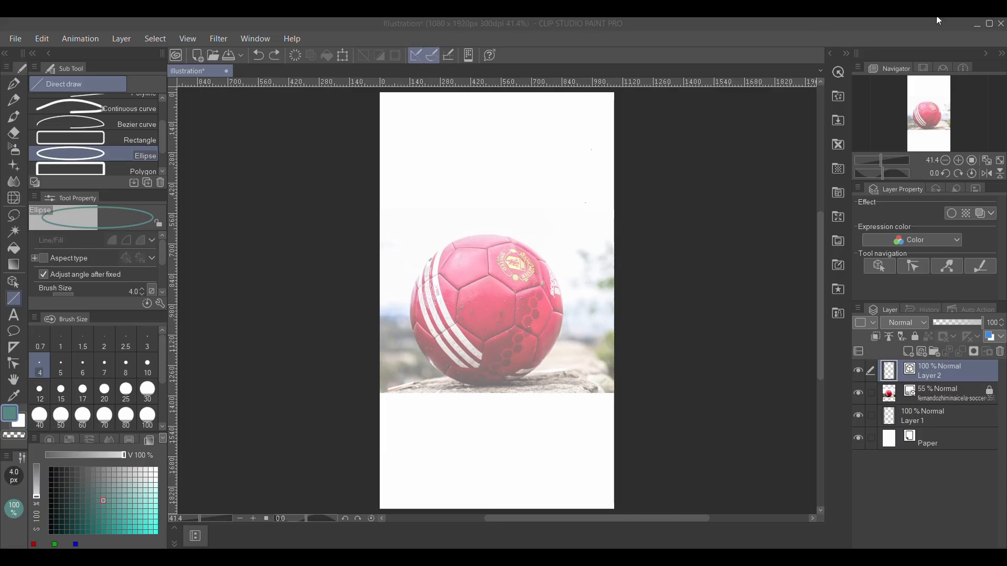
click(438, 327)
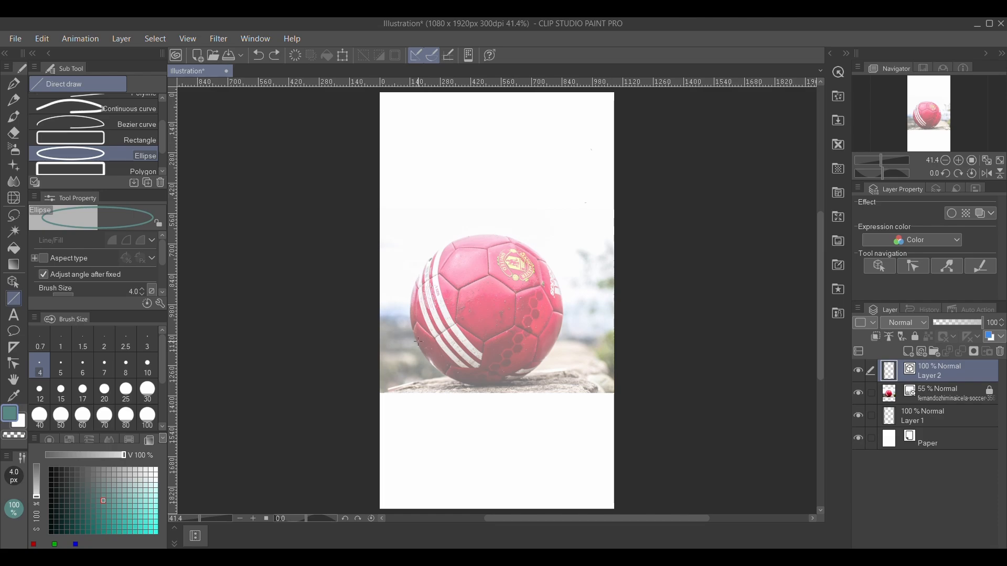
mouse_move(412, 307)
mouse_down()
mouse_move(447, 246)
mouse_move(535, 250)
mouse_move(566, 202)
mouse_up()
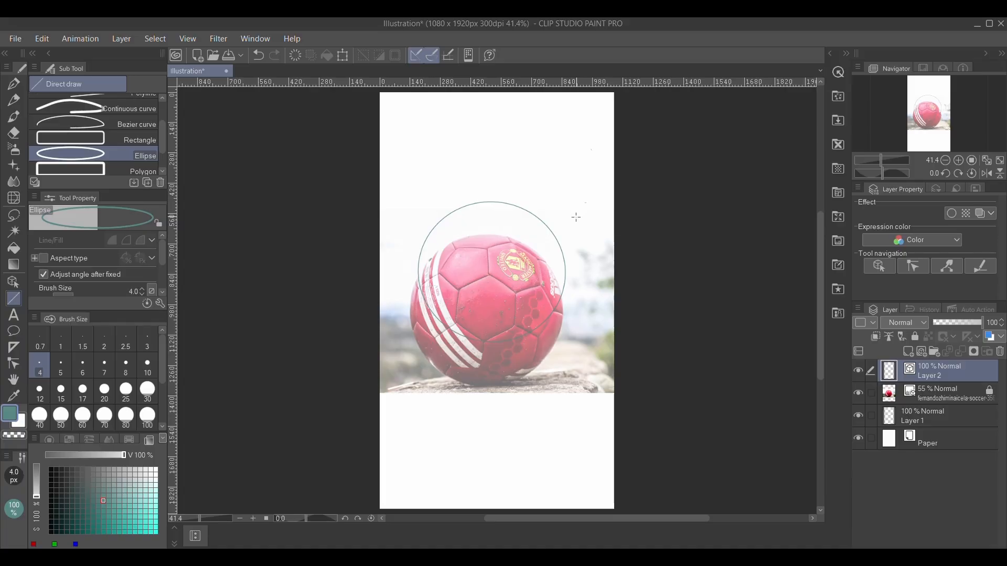
drag(504, 288, 517, 265)
key(ctrl+z)
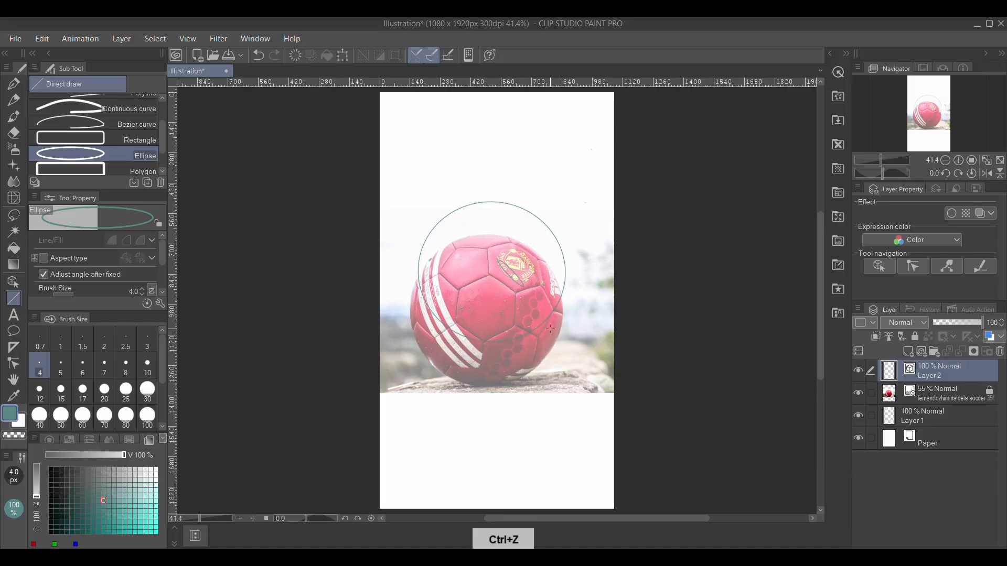
key(ctrl+z)
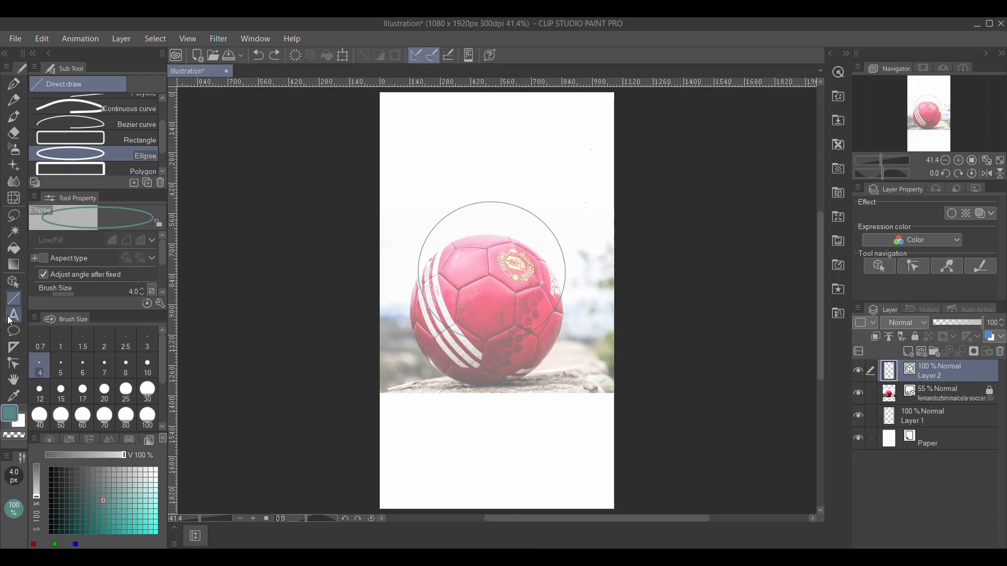
Move and resize the circle with the Object tool to fit the ball's outline, hiding and reshowing the photo layer to check.
click(18, 282)
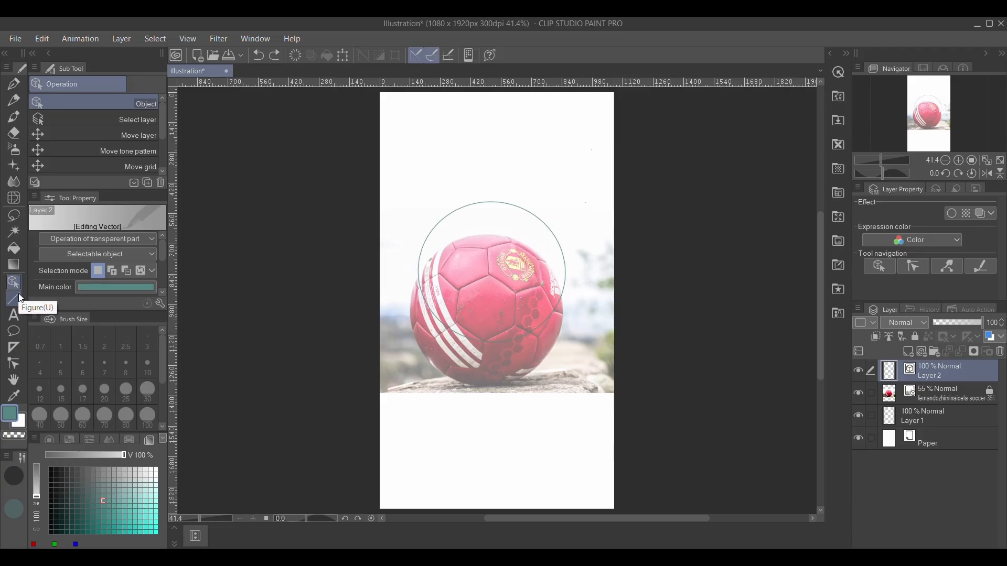
click(522, 210)
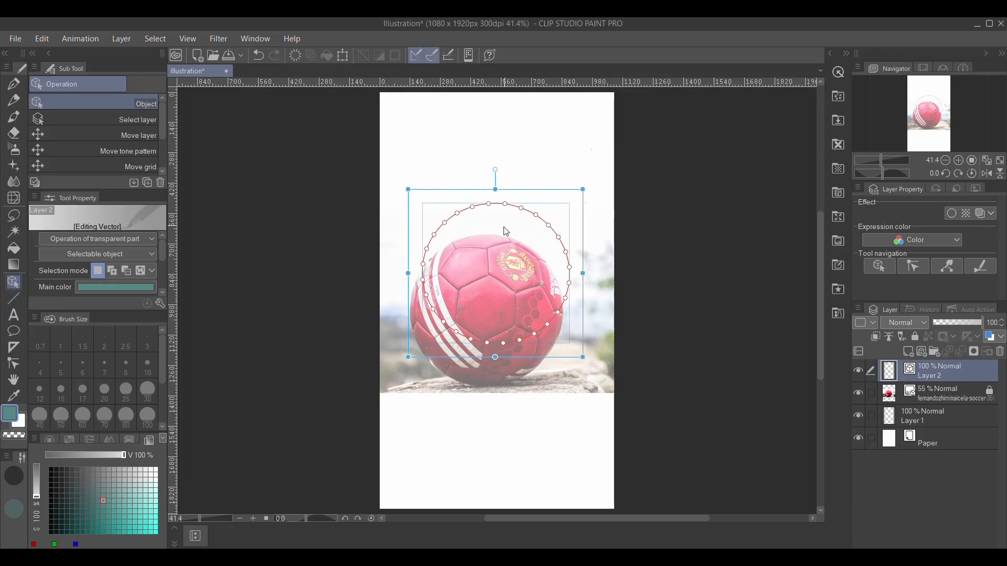
drag(512, 195, 503, 229)
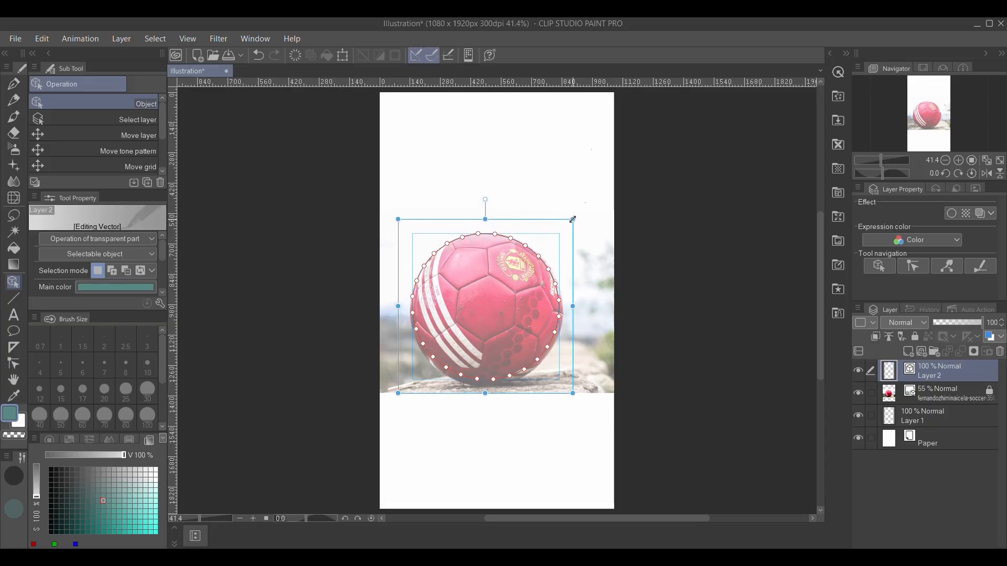
drag(572, 219, 574, 218)
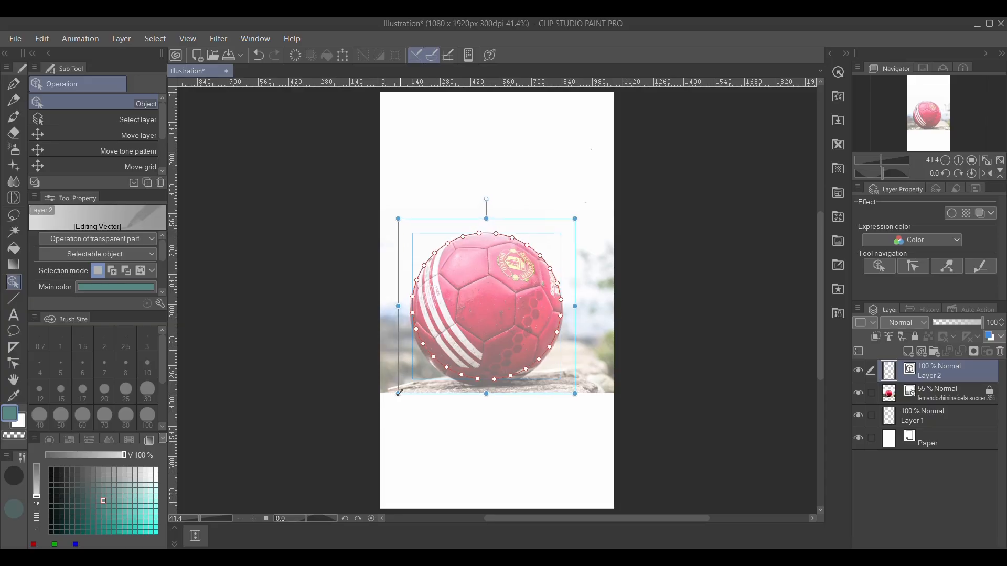
drag(400, 393, 395, 402)
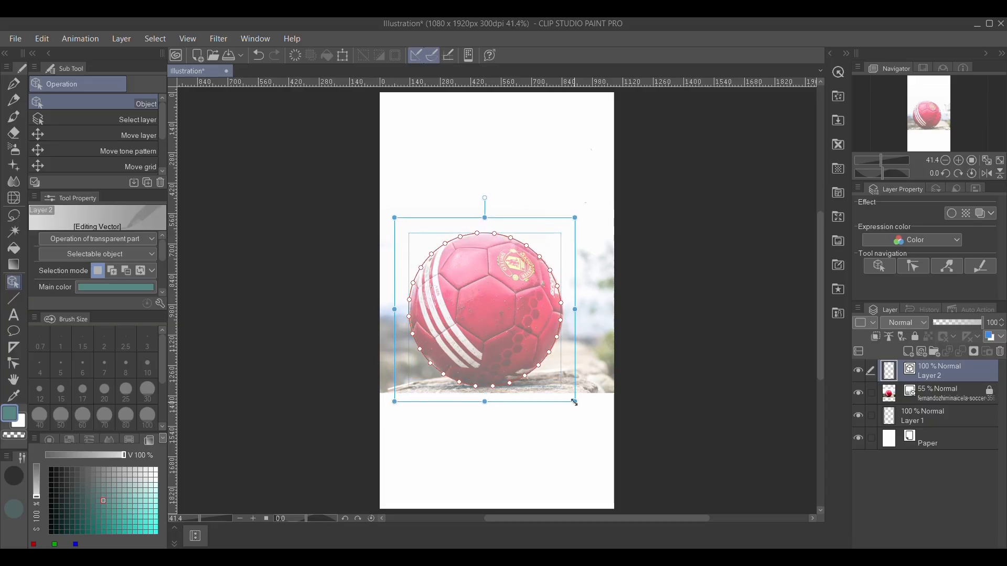
drag(574, 402, 577, 403)
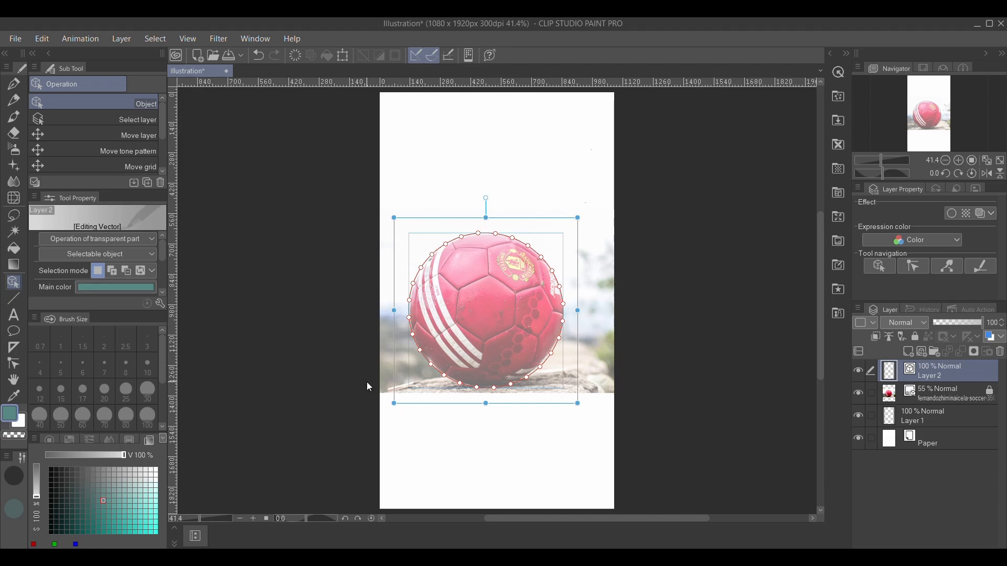
mouse_move(577, 310)
mouse_down()
mouse_move(636, 311)
mouse_move(589, 310)
mouse_up()
key(ctrl+z)
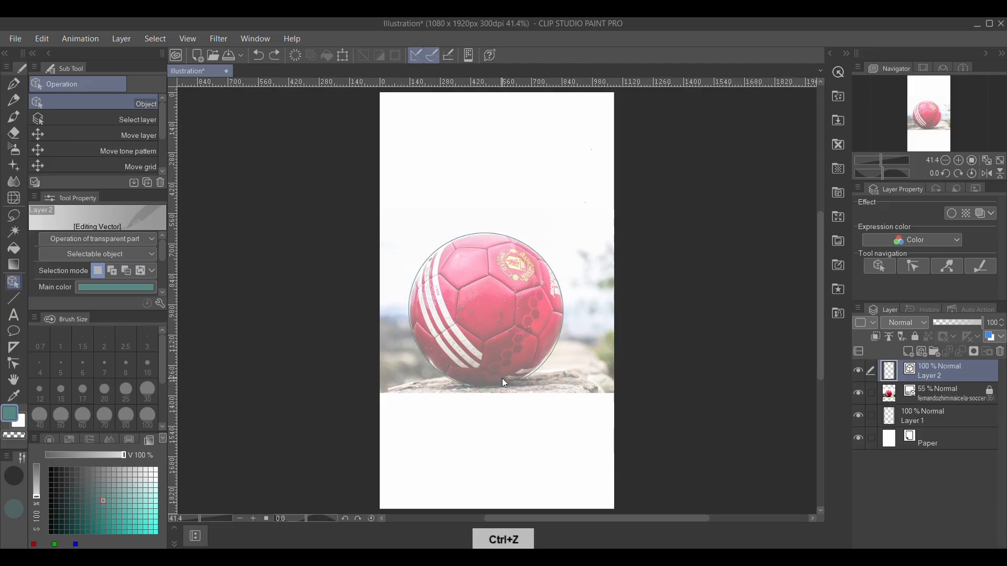
click(561, 322)
drag(575, 402, 574, 400)
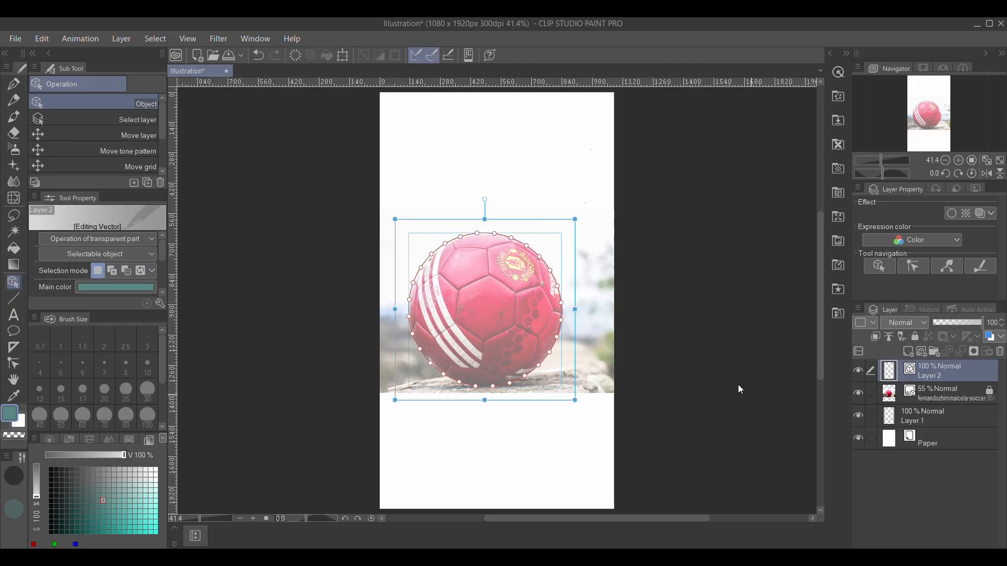
drag(395, 220, 400, 220)
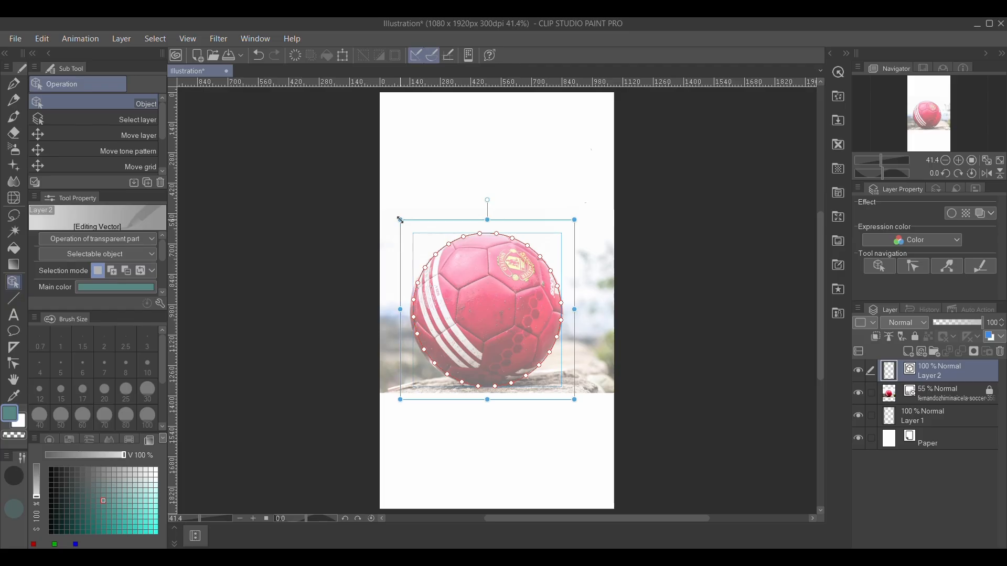
click(666, 277)
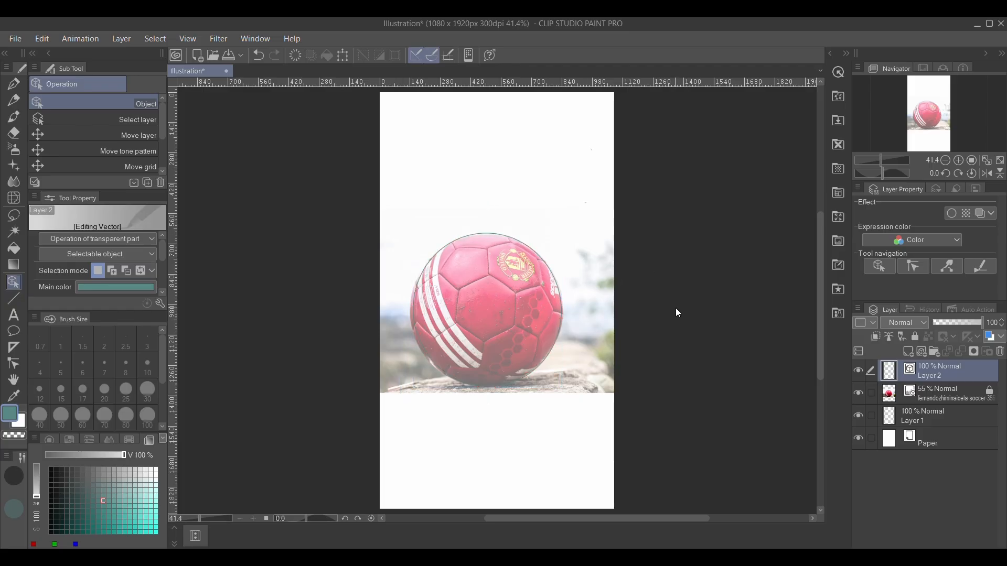
click(859, 392)
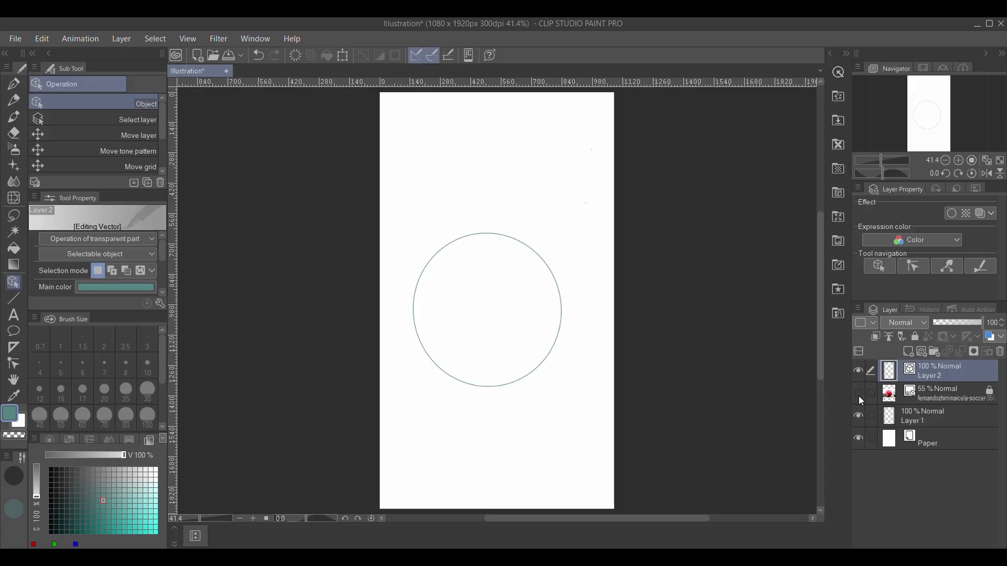
click(859, 398)
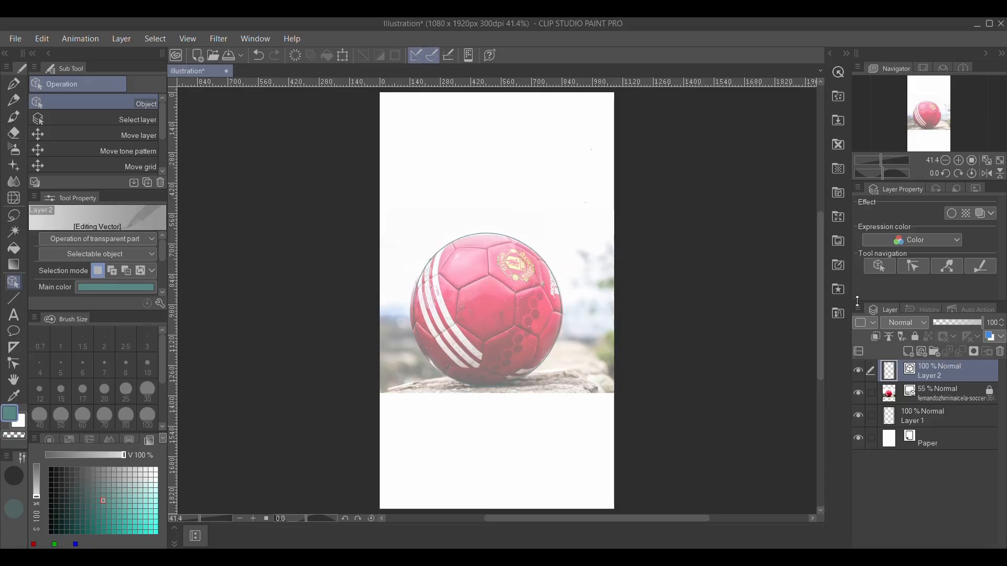
Trace a pentagon and a hexagon panel on the ball with the Milli pen in light cyan at 10 px.
click(13, 83)
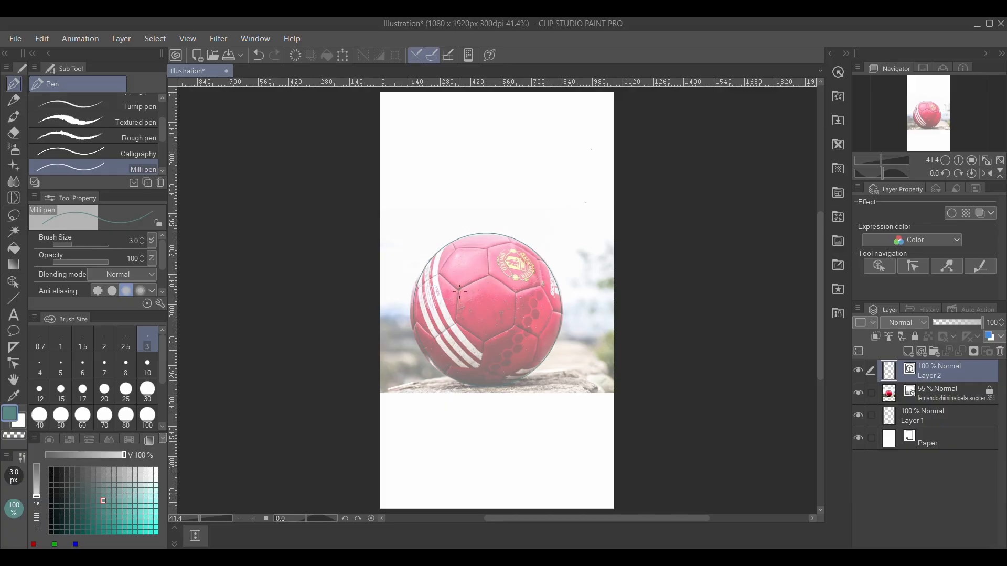
key(ctrl+z)
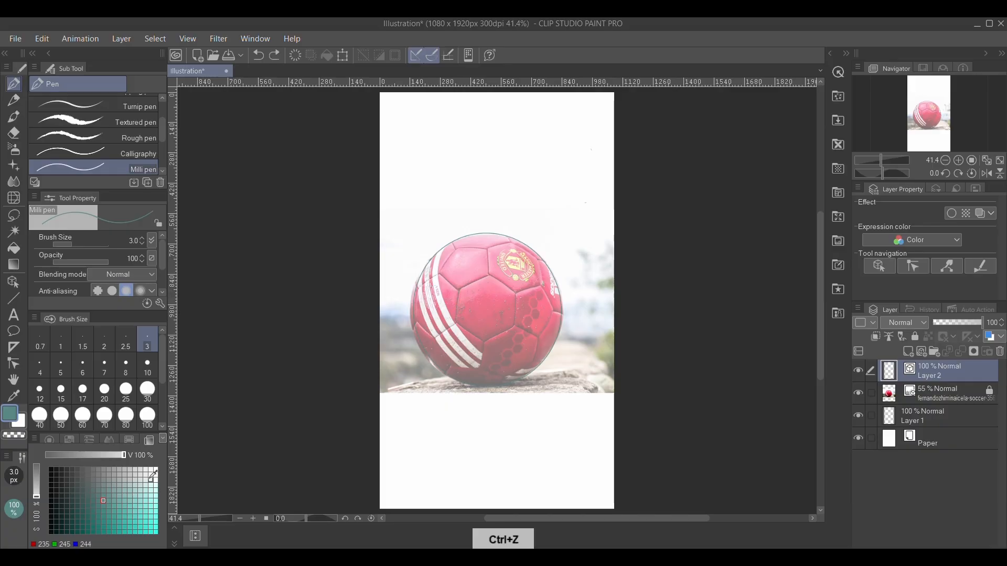
click(150, 527)
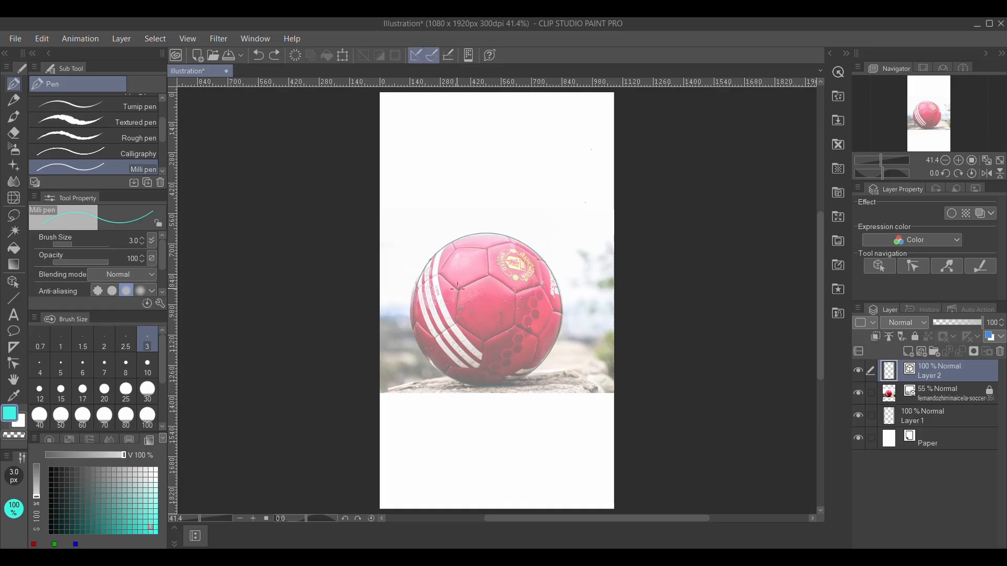
click(454, 316)
key(ctrl+z)
click(149, 372)
drag(495, 181, 485, 231)
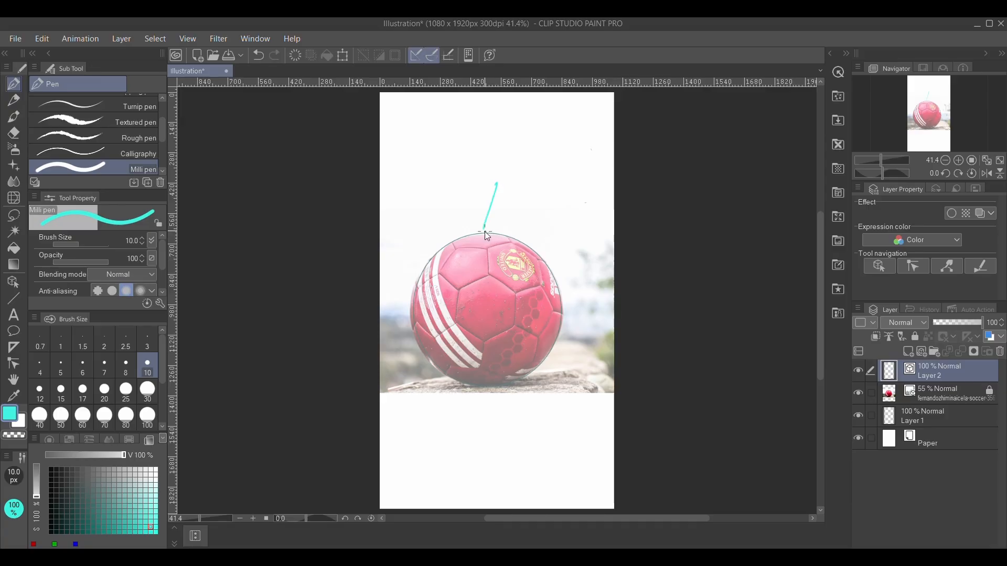
key(ctrl+z)
mouse_move(459, 289)
mouse_down()
mouse_move(456, 326)
mouse_move(480, 338)
mouse_move(487, 327)
mouse_move(480, 354)
mouse_move(481, 338)
mouse_move(512, 325)
mouse_up()
drag(514, 292, 513, 325)
mouse_move(460, 289)
mouse_down()
mouse_move(513, 265)
mouse_move(488, 275)
mouse_move(511, 292)
mouse_up()
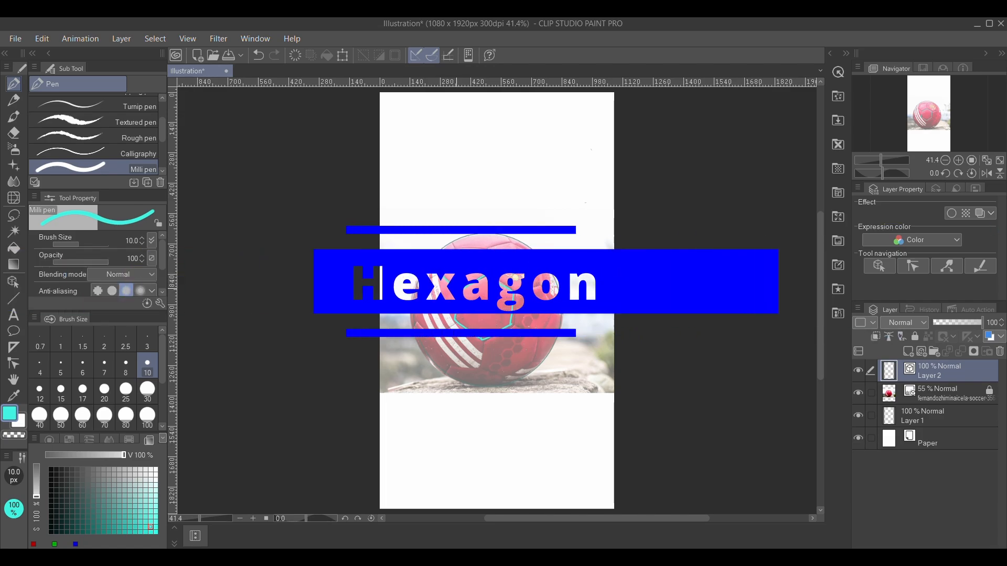
mouse_move(451, 254)
mouse_down()
mouse_move(495, 252)
mouse_move(486, 251)
mouse_move(491, 272)
mouse_up()
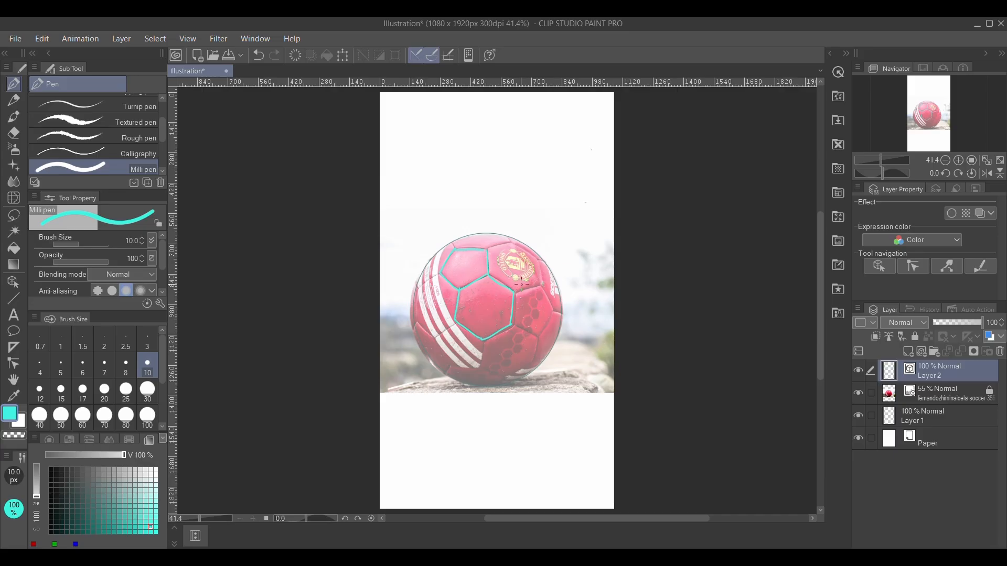
Draw a pointer line from the hexagon and handwrite 'HEXAGON', then select, shrink and reposition the label.
mouse_move(517, 276)
mouse_down()
mouse_move(563, 226)
mouse_move(513, 279)
mouse_move(522, 279)
mouse_move(566, 207)
mouse_up()
drag(568, 206, 612, 196)
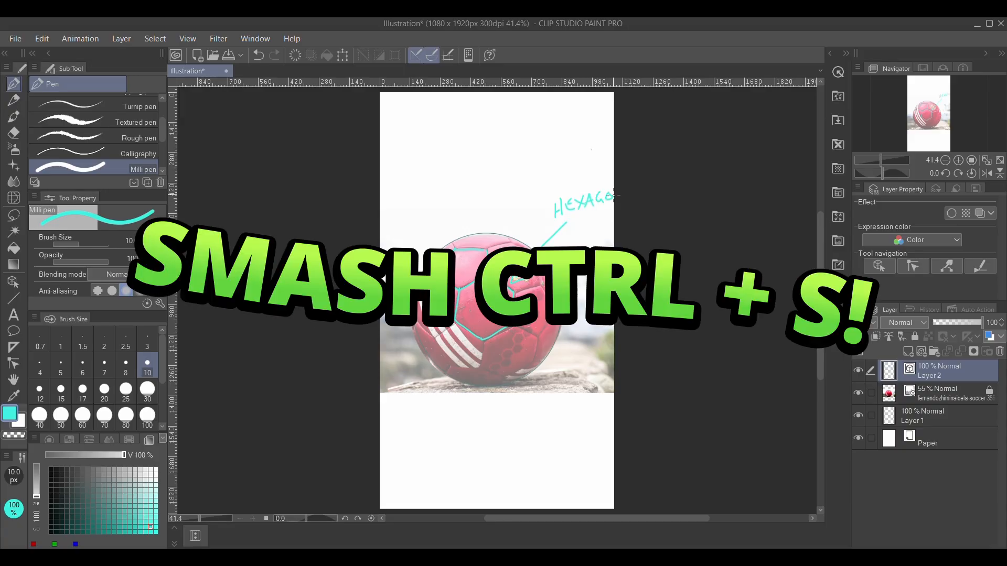
click(14, 215)
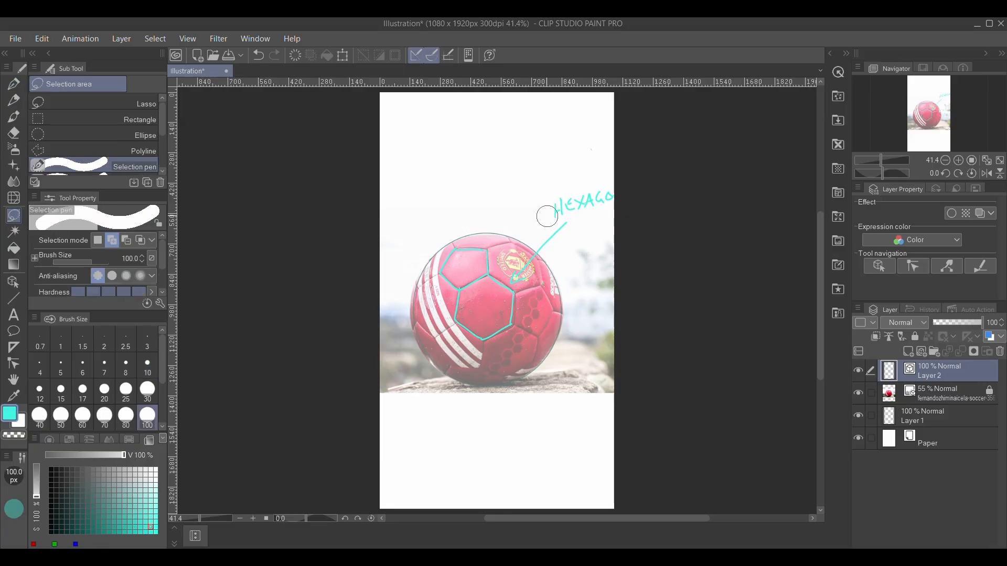
drag(547, 217, 611, 198)
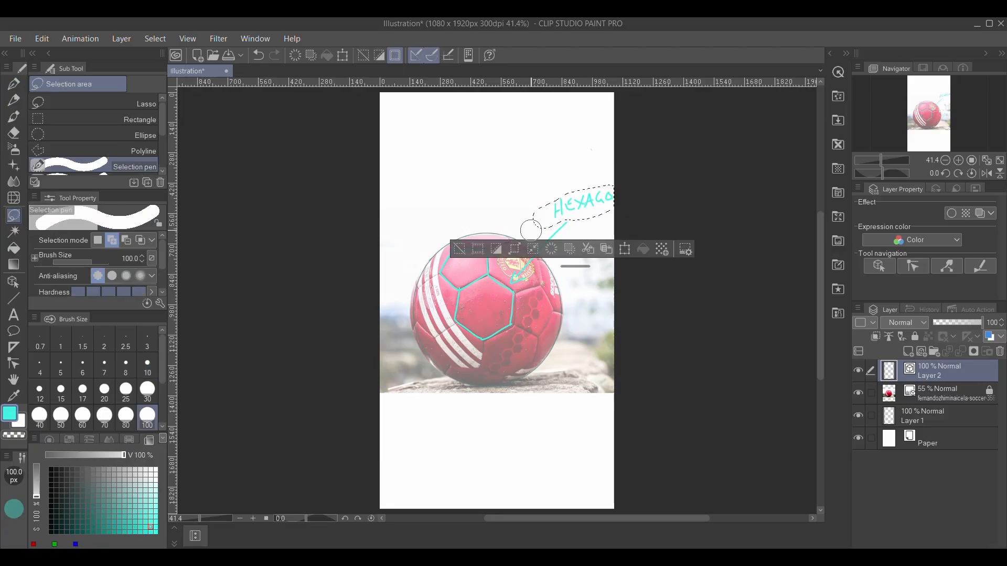
click(624, 250)
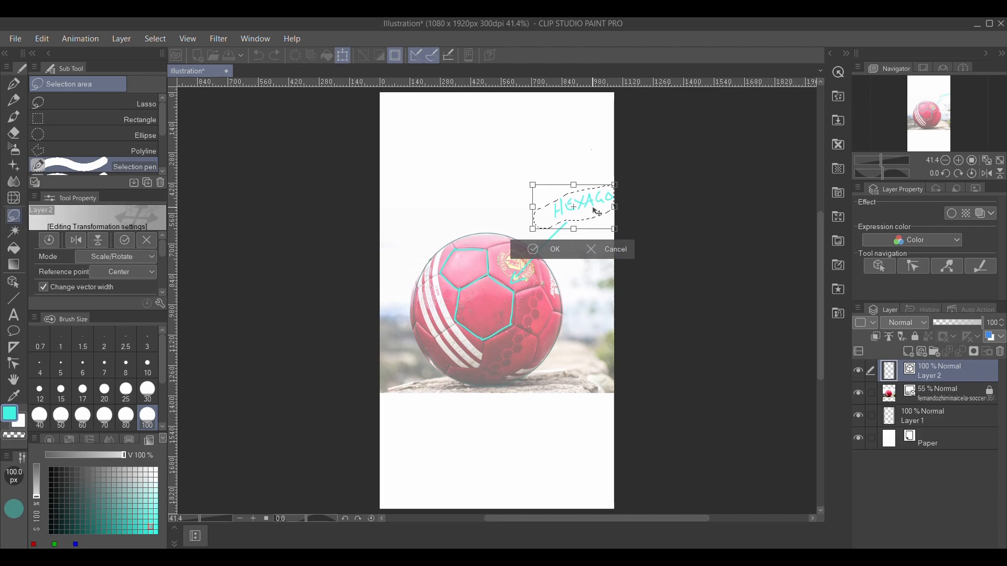
drag(597, 212, 568, 216)
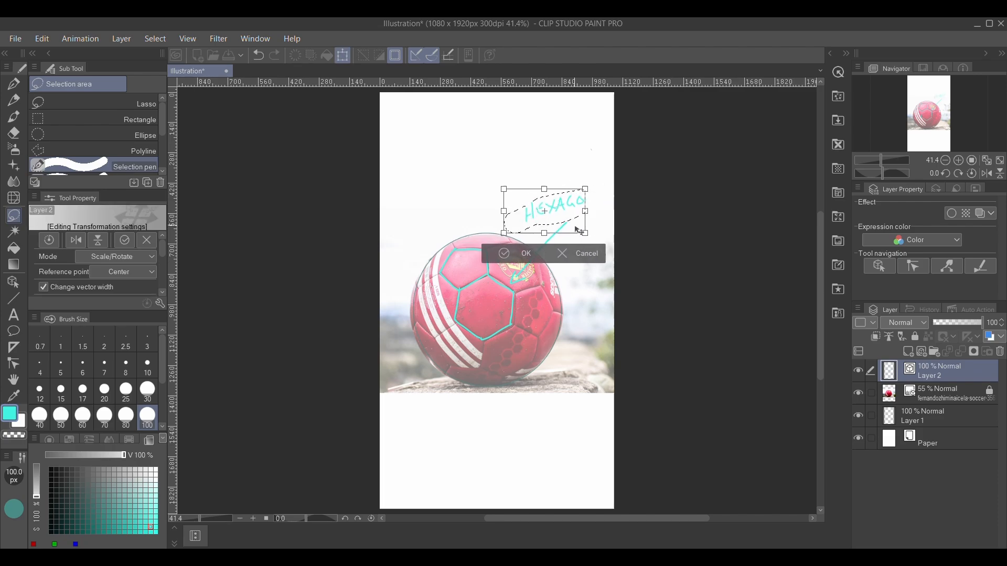
click(506, 262)
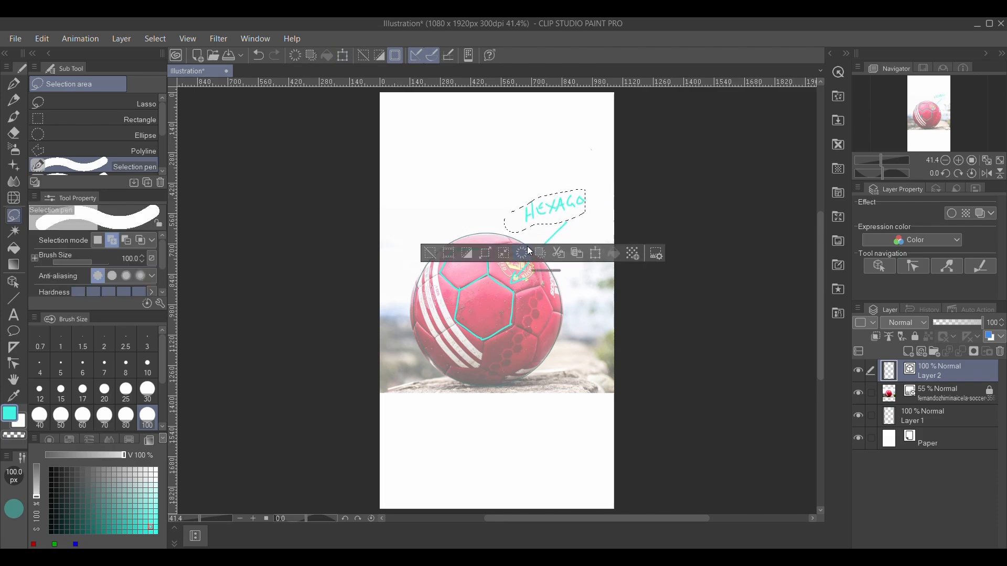
click(430, 254)
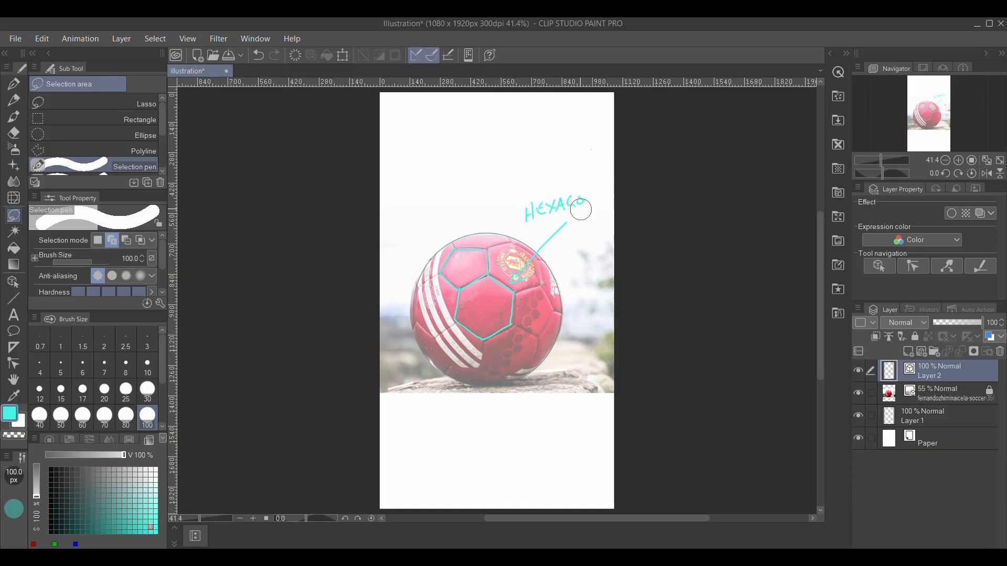
Finish the 'HEXAGON' label and add a pointer line labelled 'PENTAGON' to the pentagon with the Milli pen.
key(p)
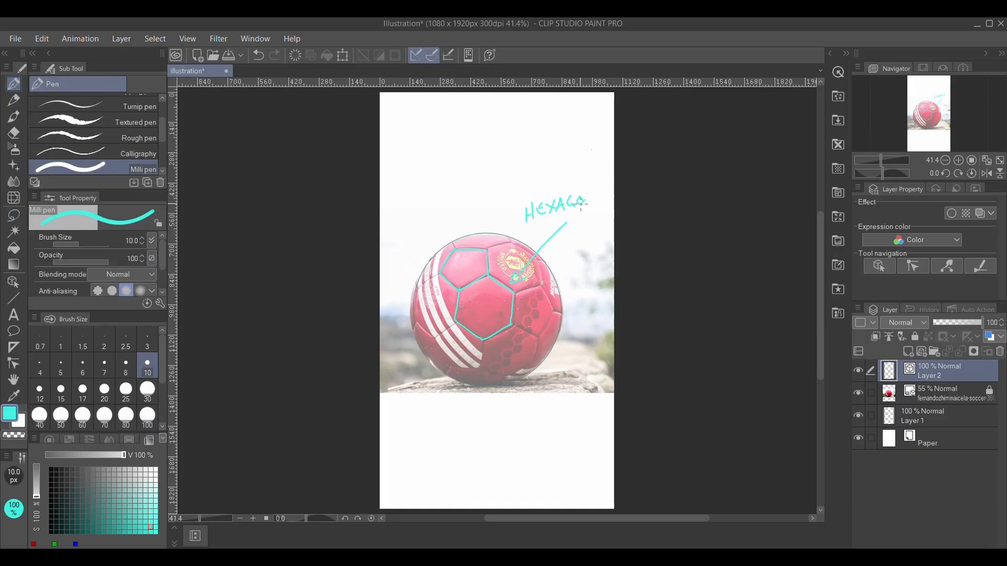
drag(588, 209, 596, 190)
mouse_move(413, 173)
mouse_down()
mouse_move(418, 198)
mouse_move(419, 184)
mouse_move(435, 193)
mouse_move(454, 173)
mouse_move(493, 176)
mouse_move(515, 163)
mouse_move(483, 183)
mouse_up()
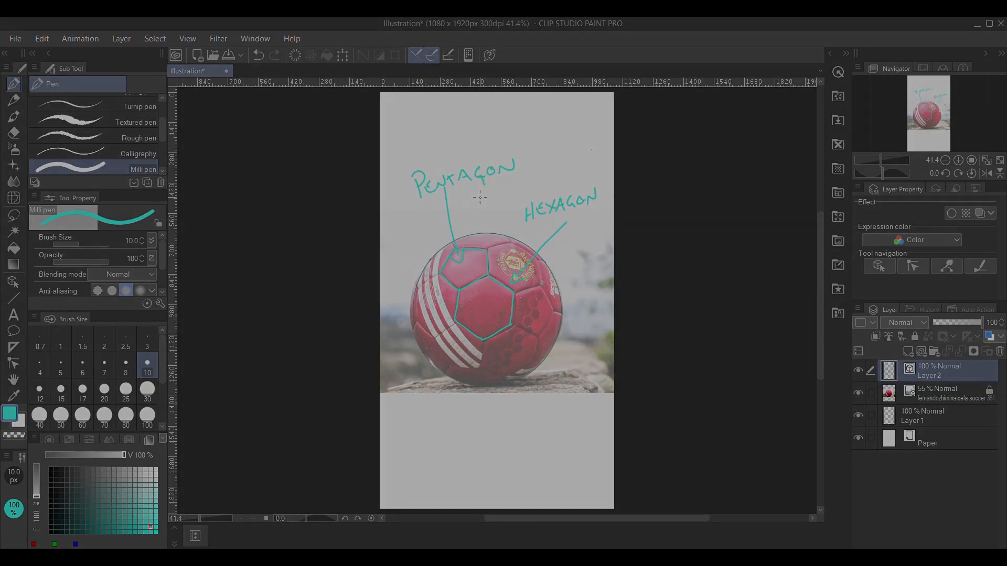